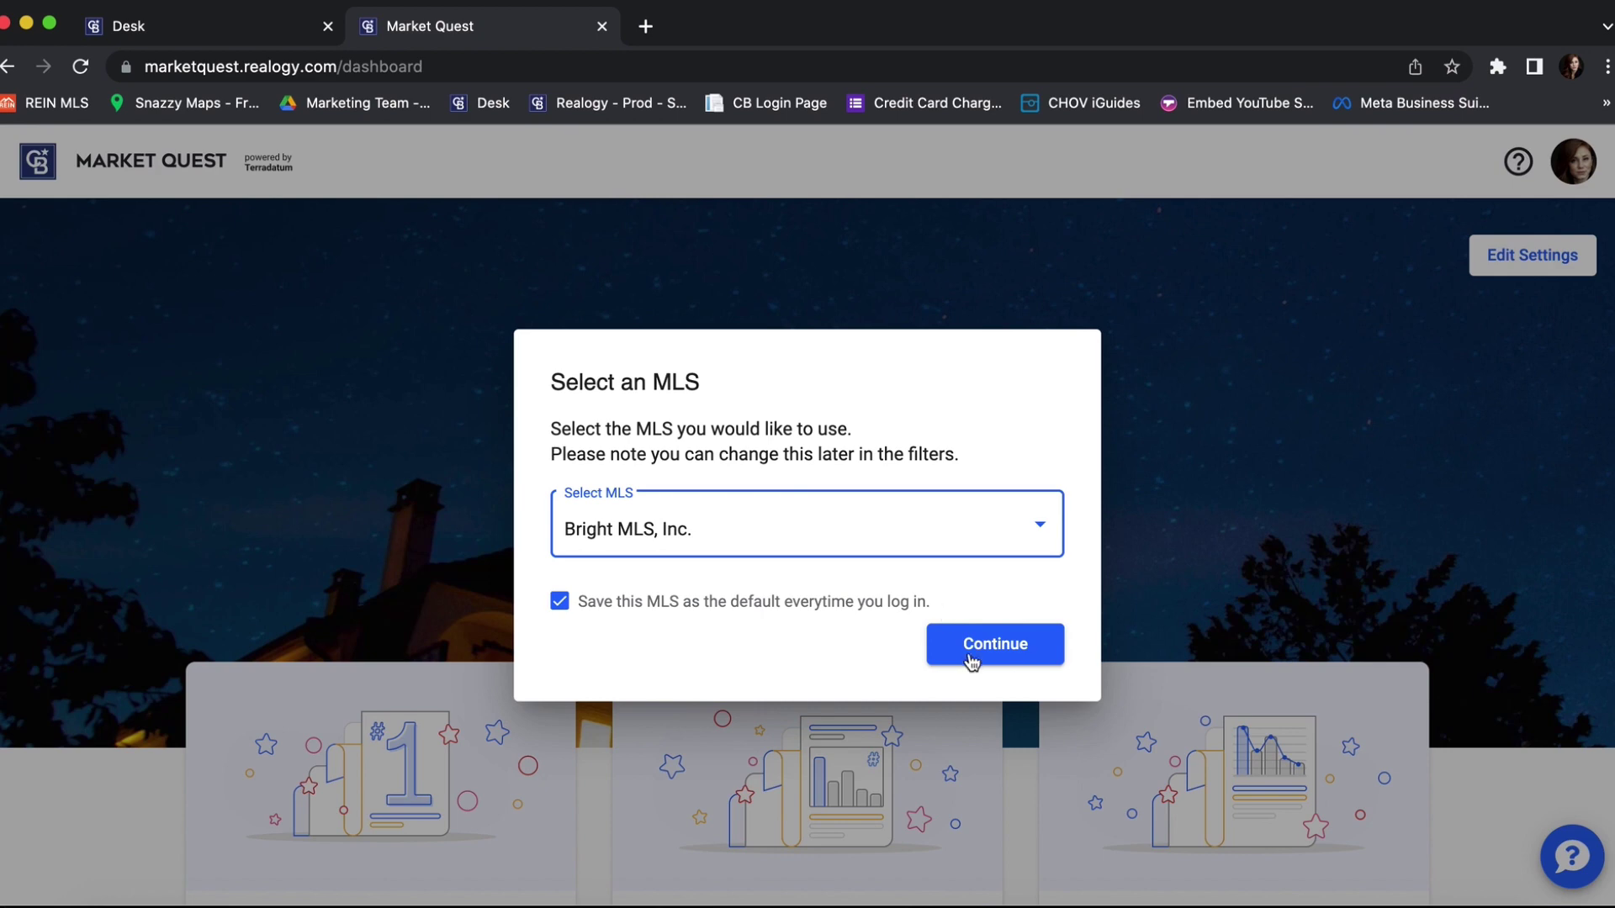
Confirm Bright MLS, Inc. as the default MLS and open the Market Snapshot report
left_click(972, 659)
scroll(1032, 686, "down", 5)
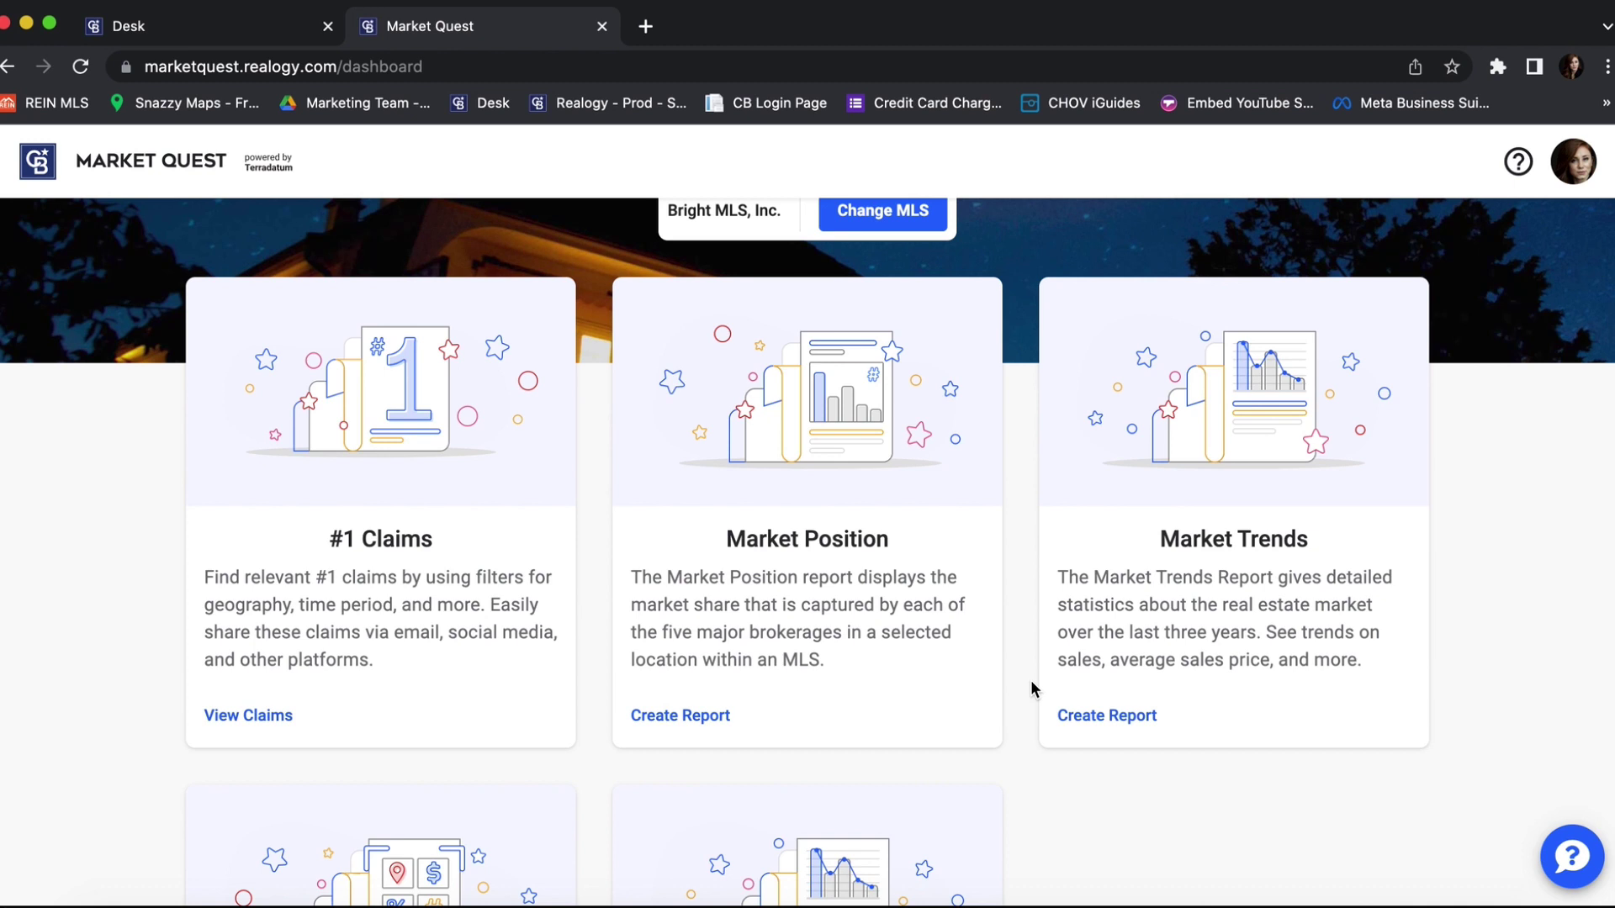
scroll(1030, 687, "down", 1)
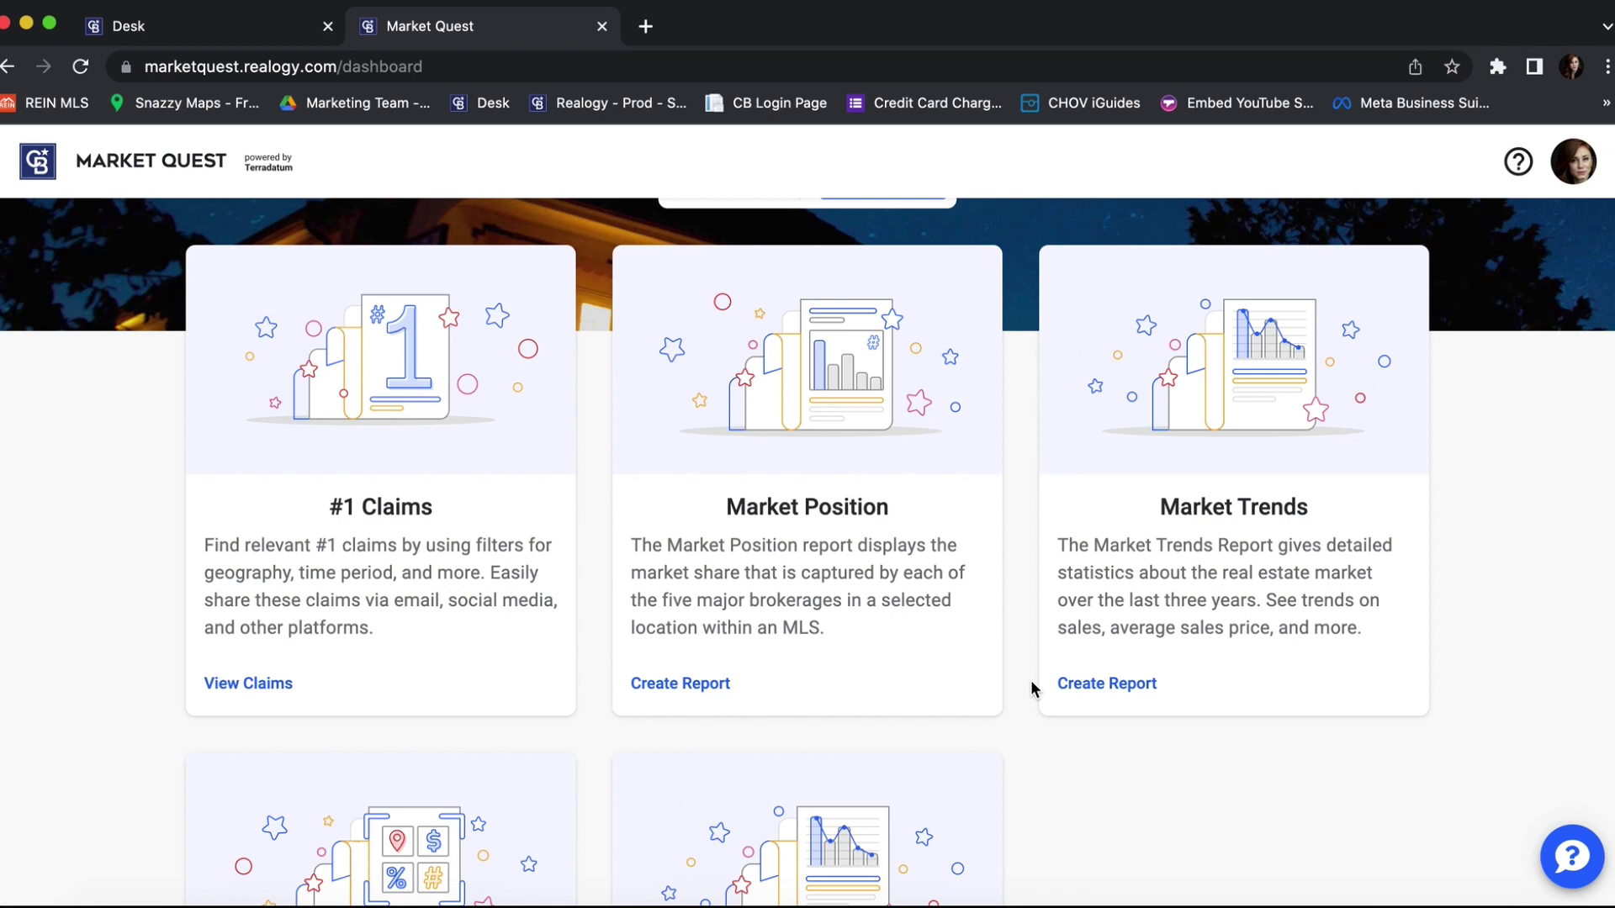
scroll(1032, 687, "down", 6)
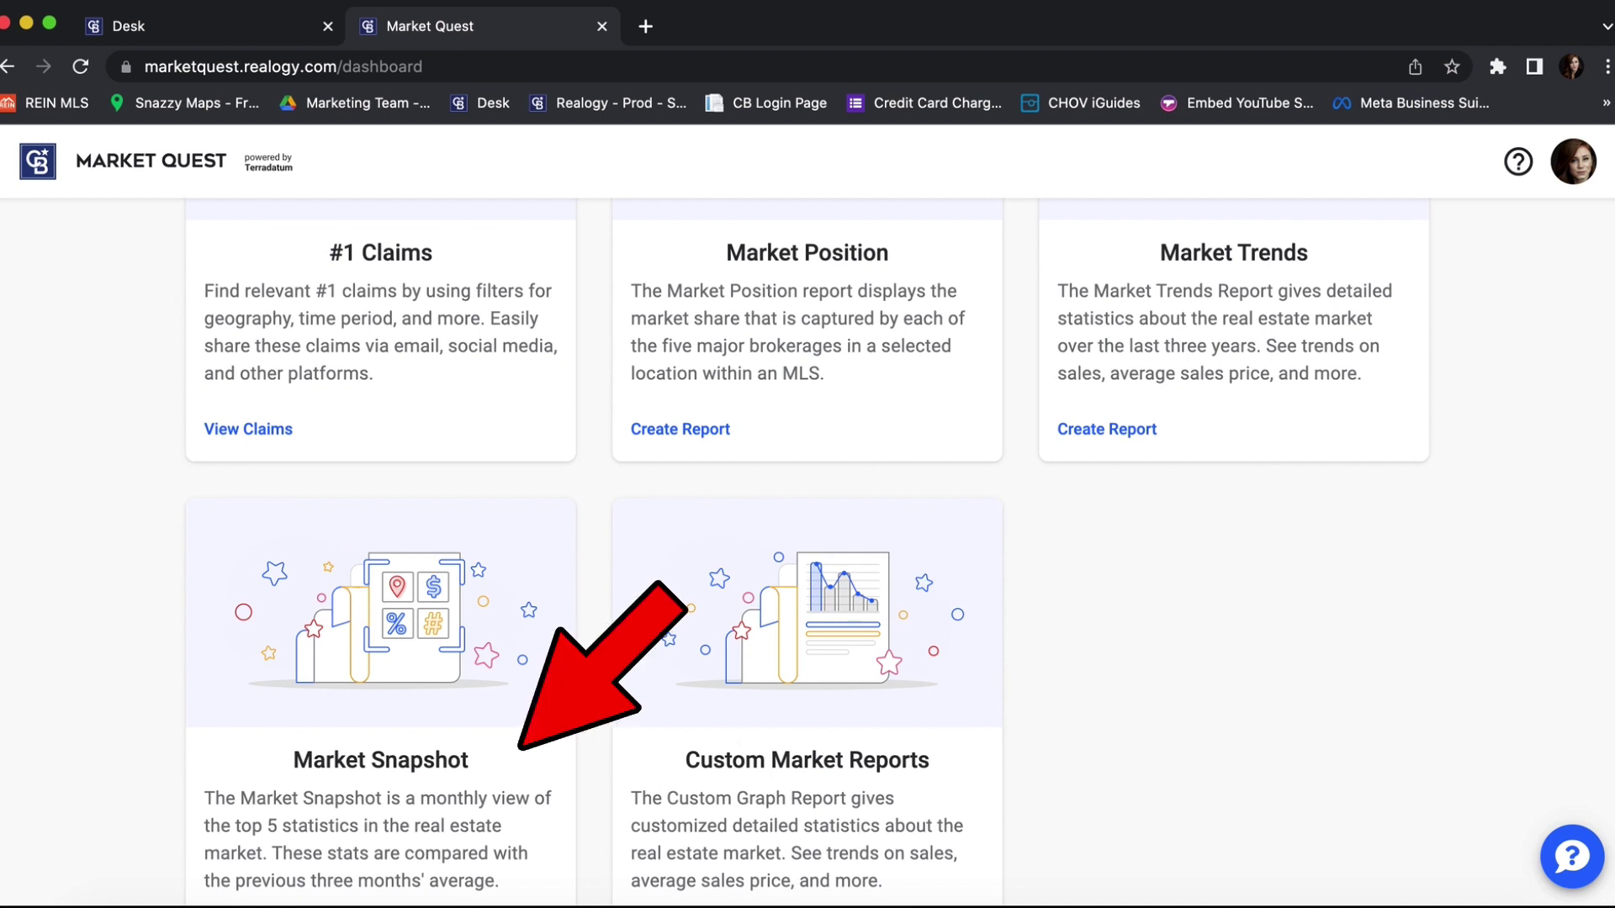
left_click(405, 740)
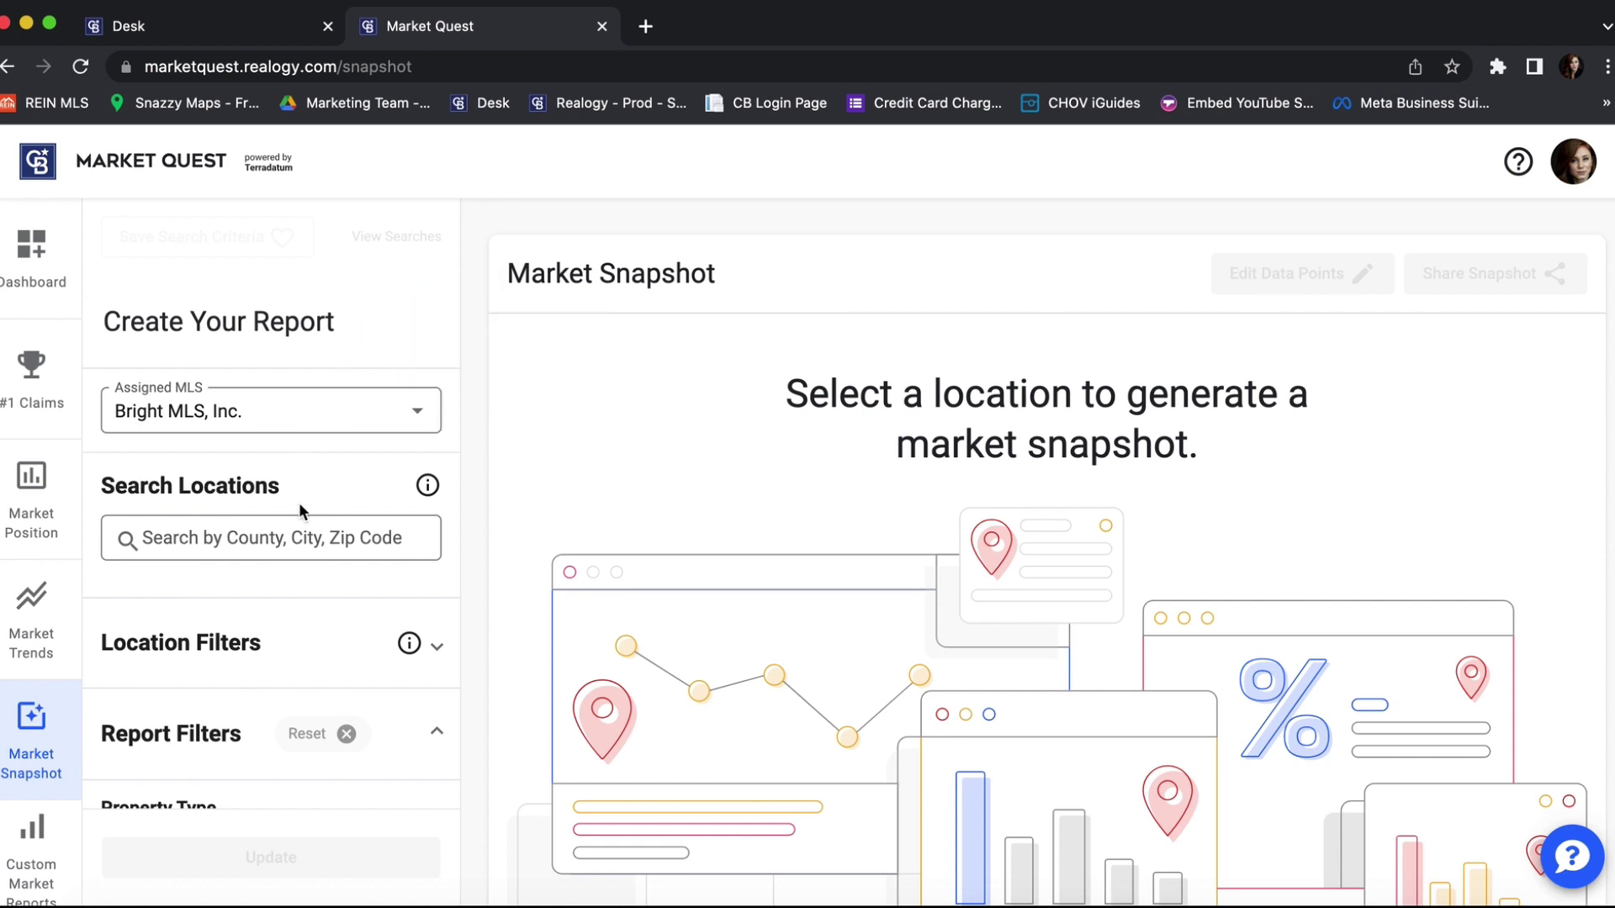
Search the locations for Winchester and add Winchester City County, Va to the report
left_click(287, 537)
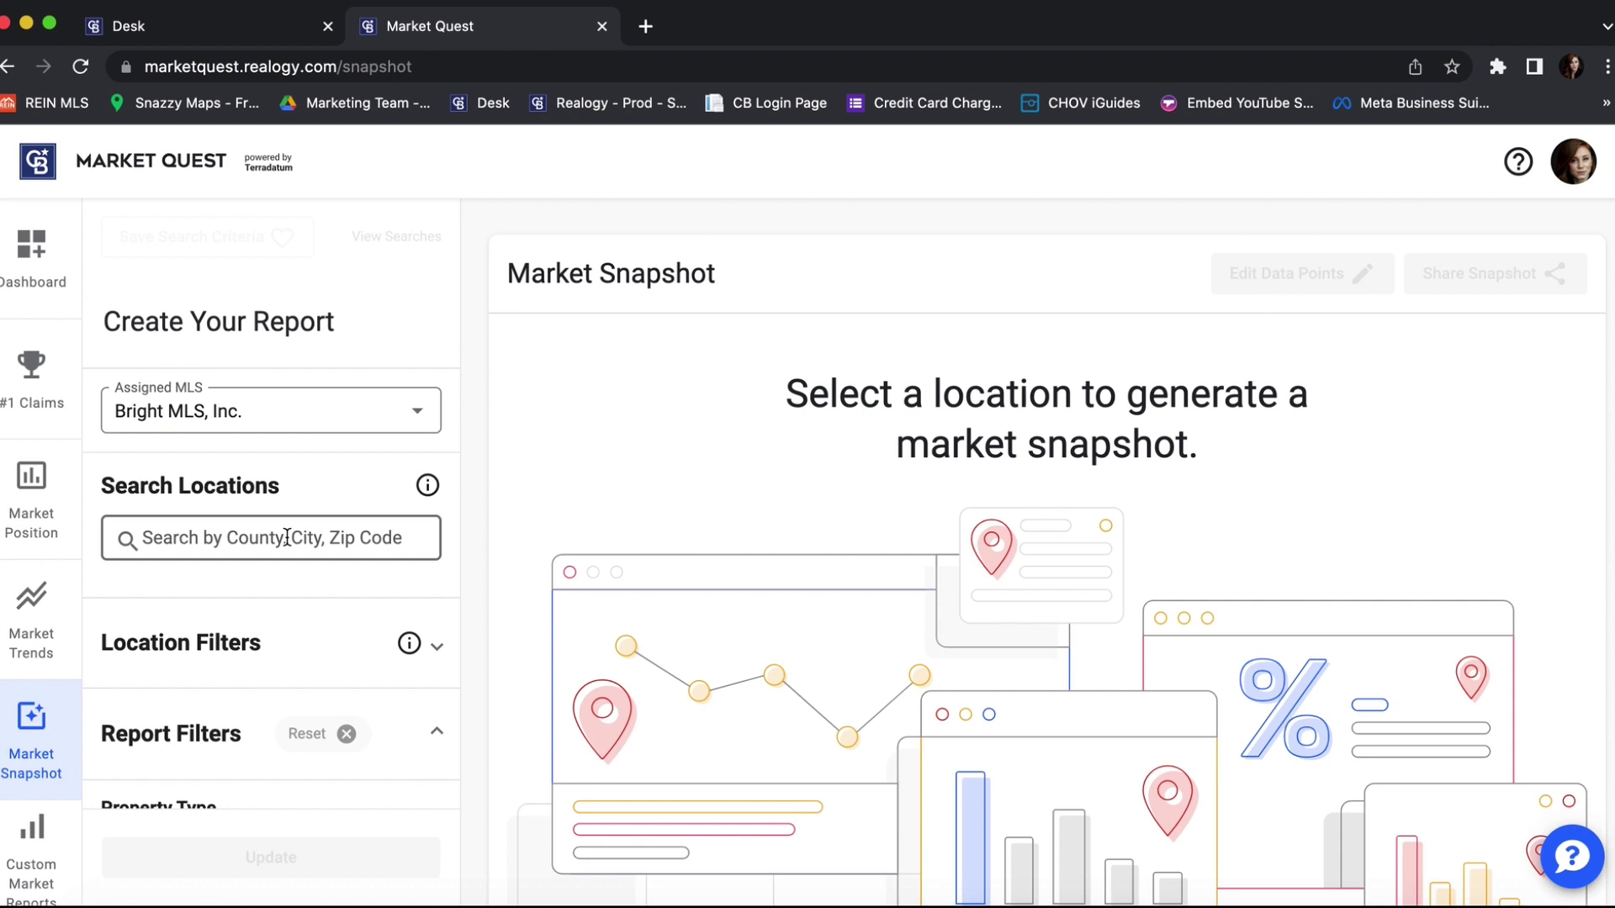
left_click(287, 537)
type("winche")
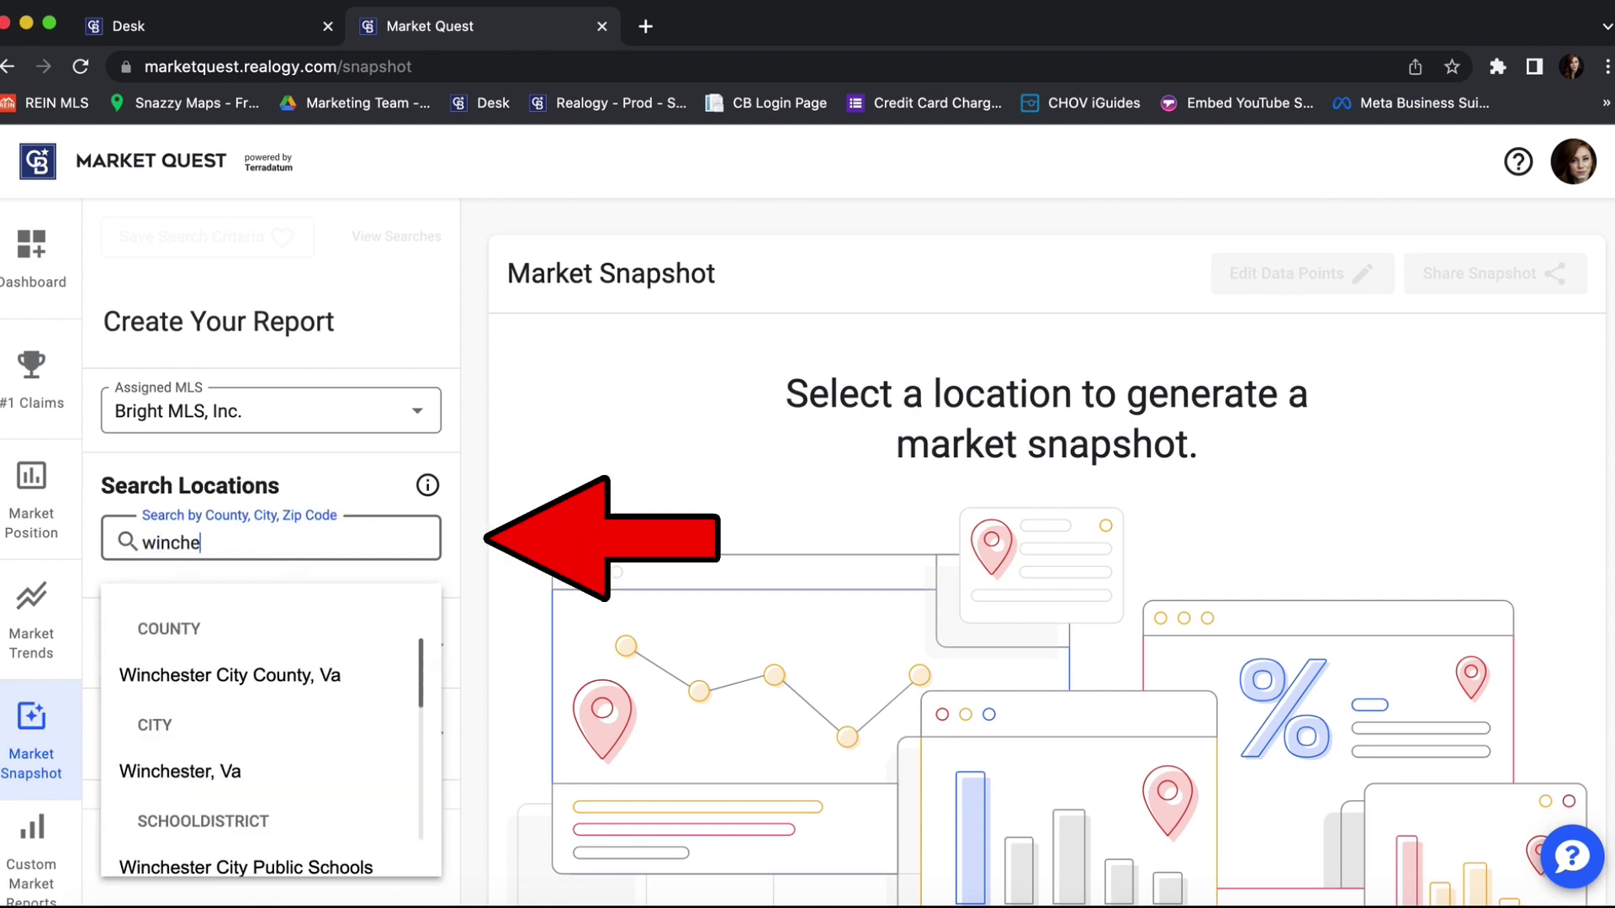
type("s")
left_click(288, 675)
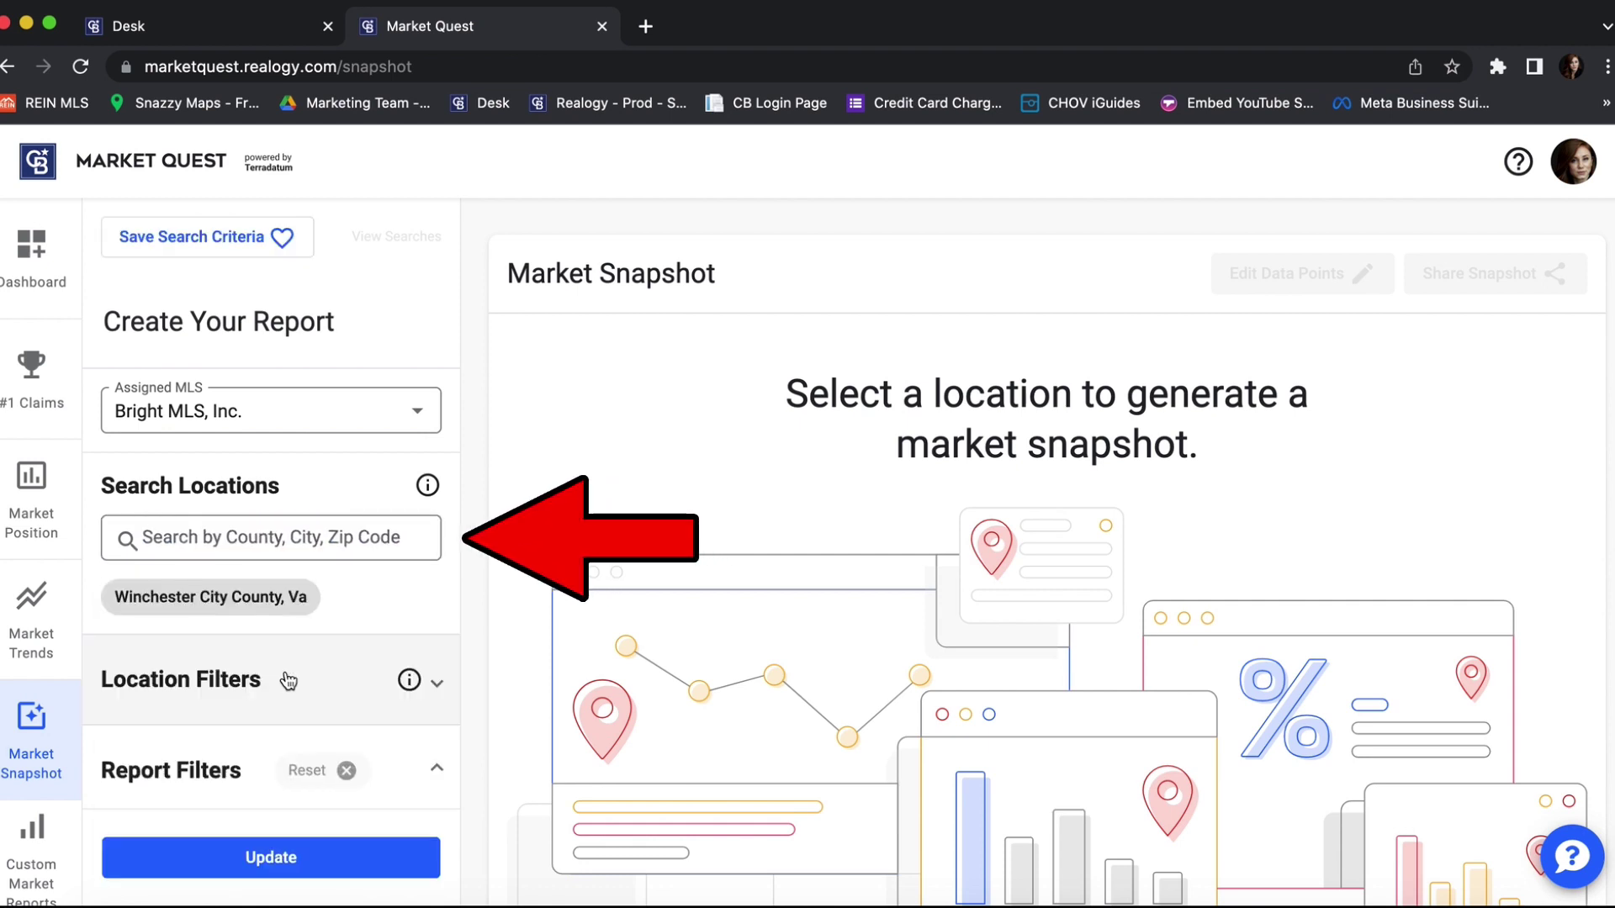
Set the report's monthly time period to 05/2023 in the report filters
scroll(345, 603, "down", 2)
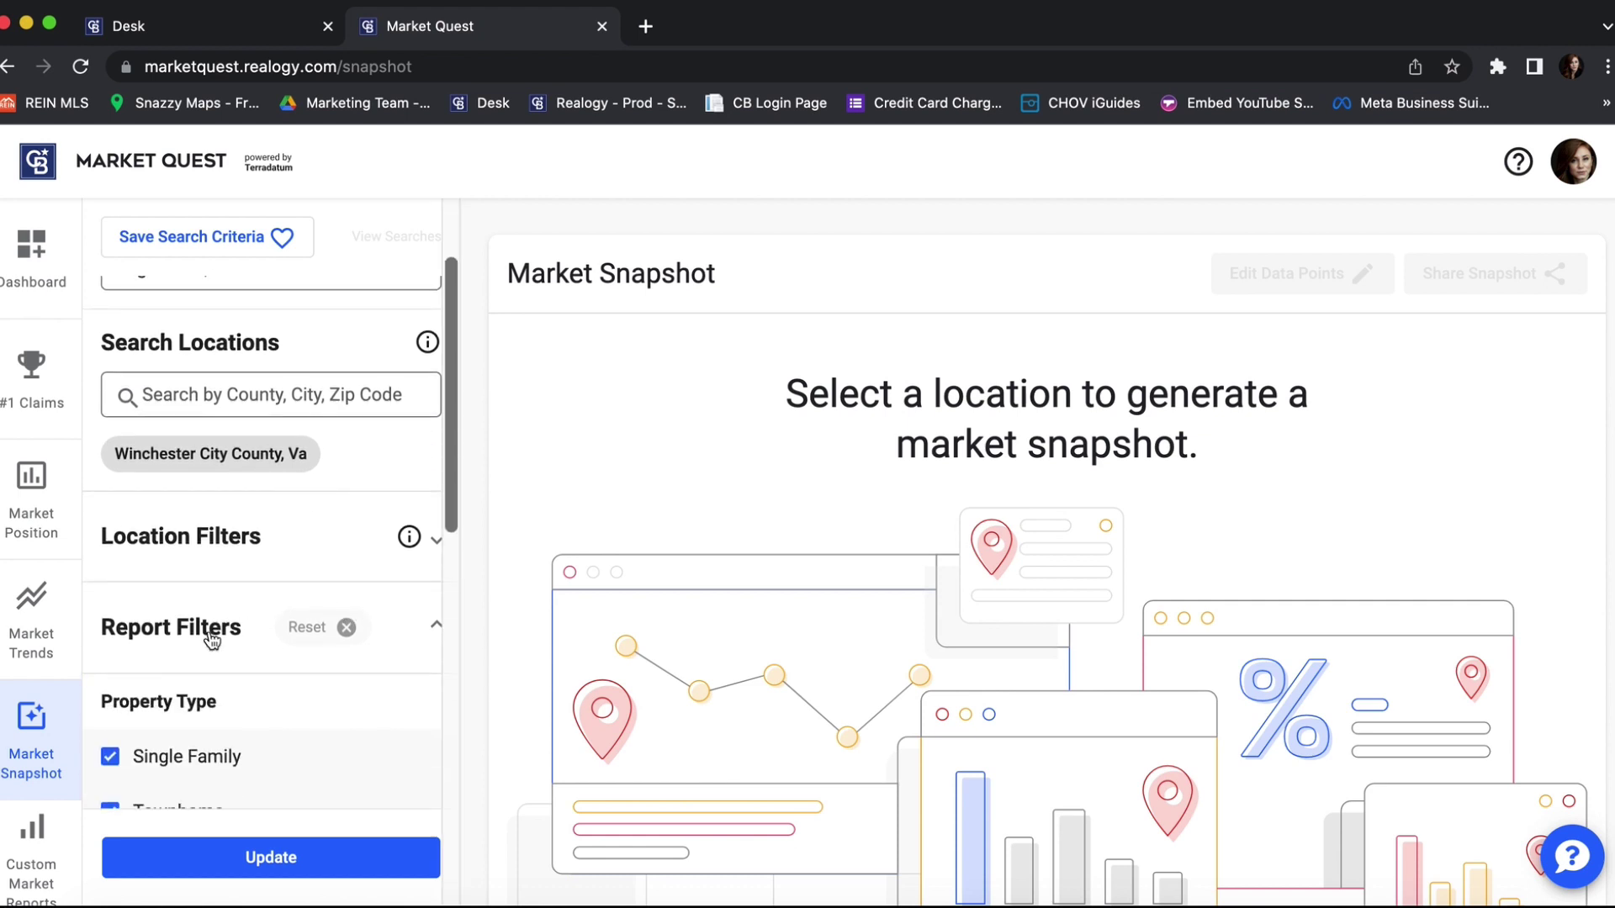
scroll(212, 641, "down", 4)
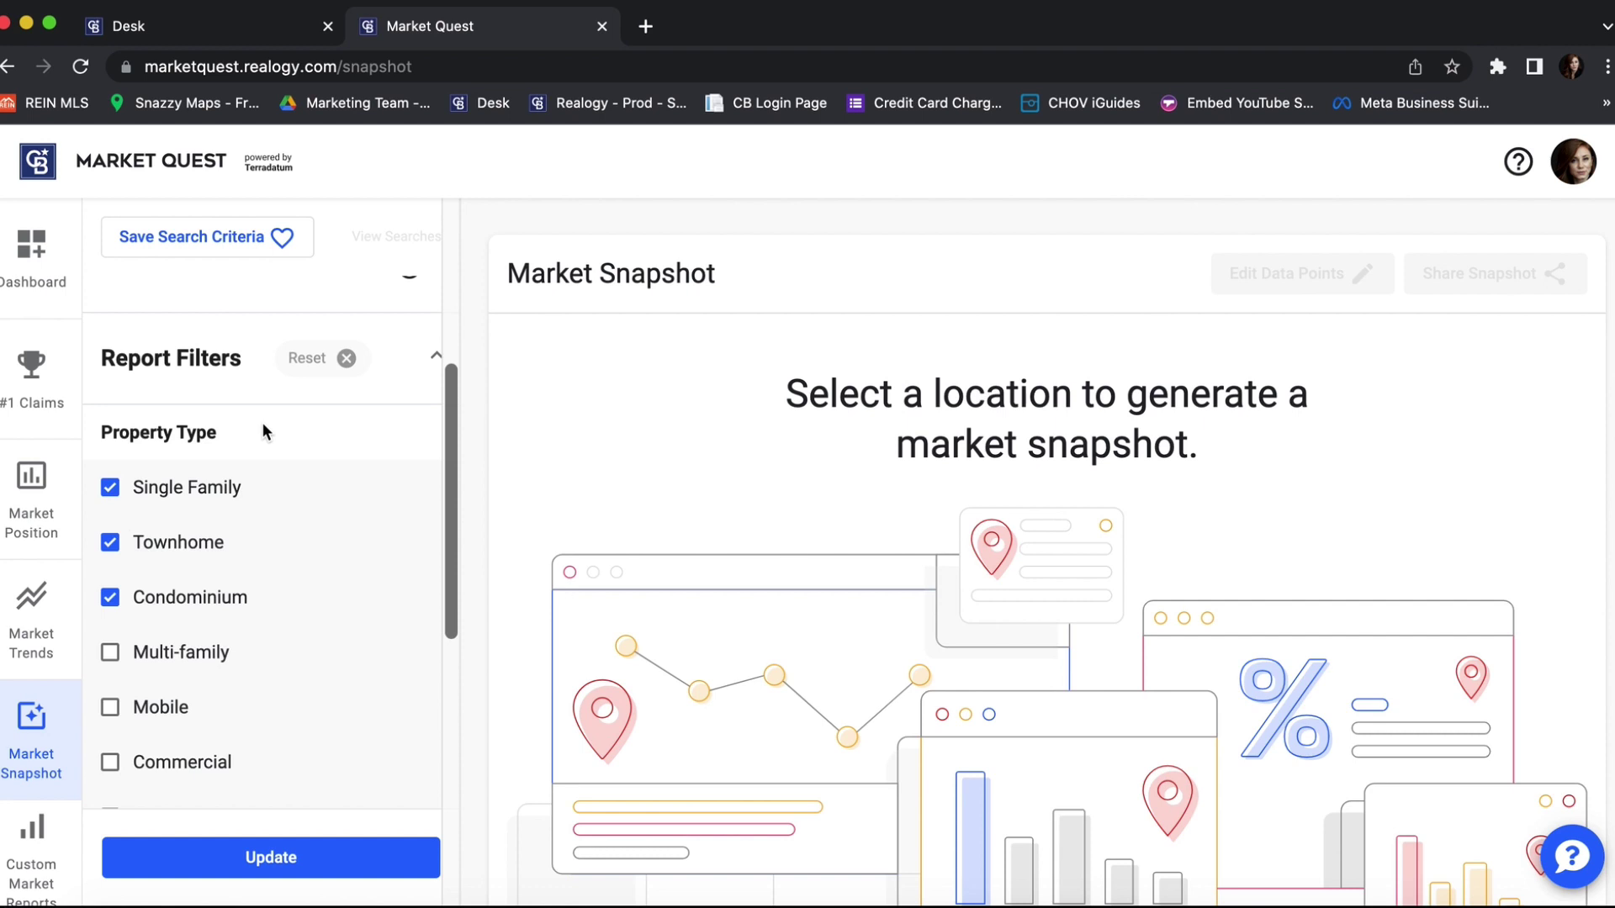
scroll(262, 433, "down", 1)
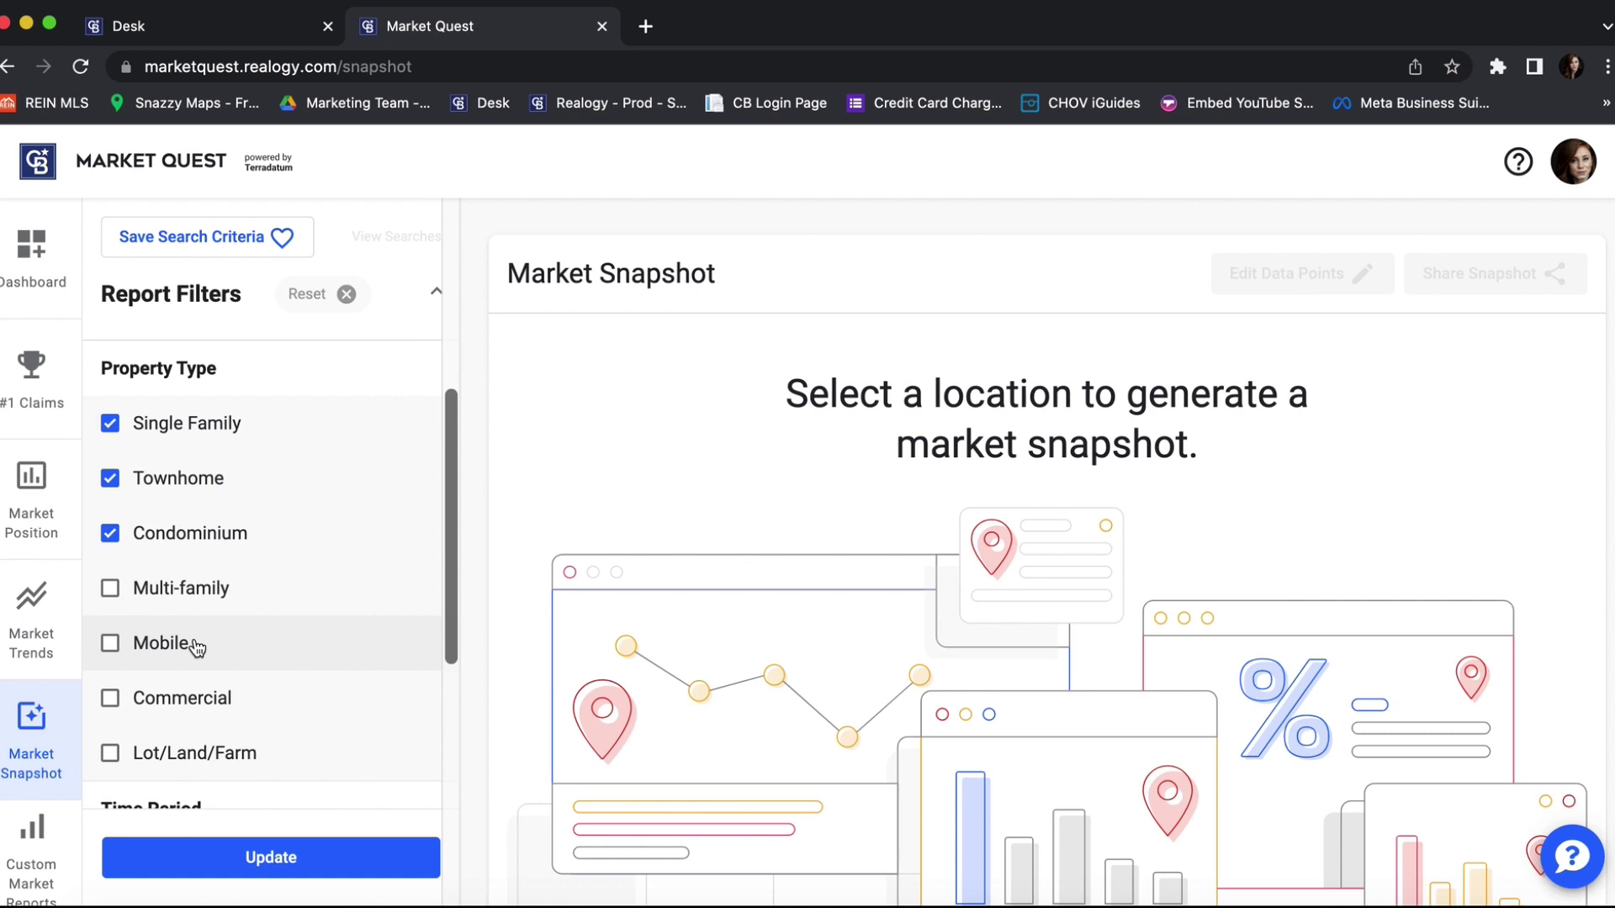
scroll(196, 645, "down", 5)
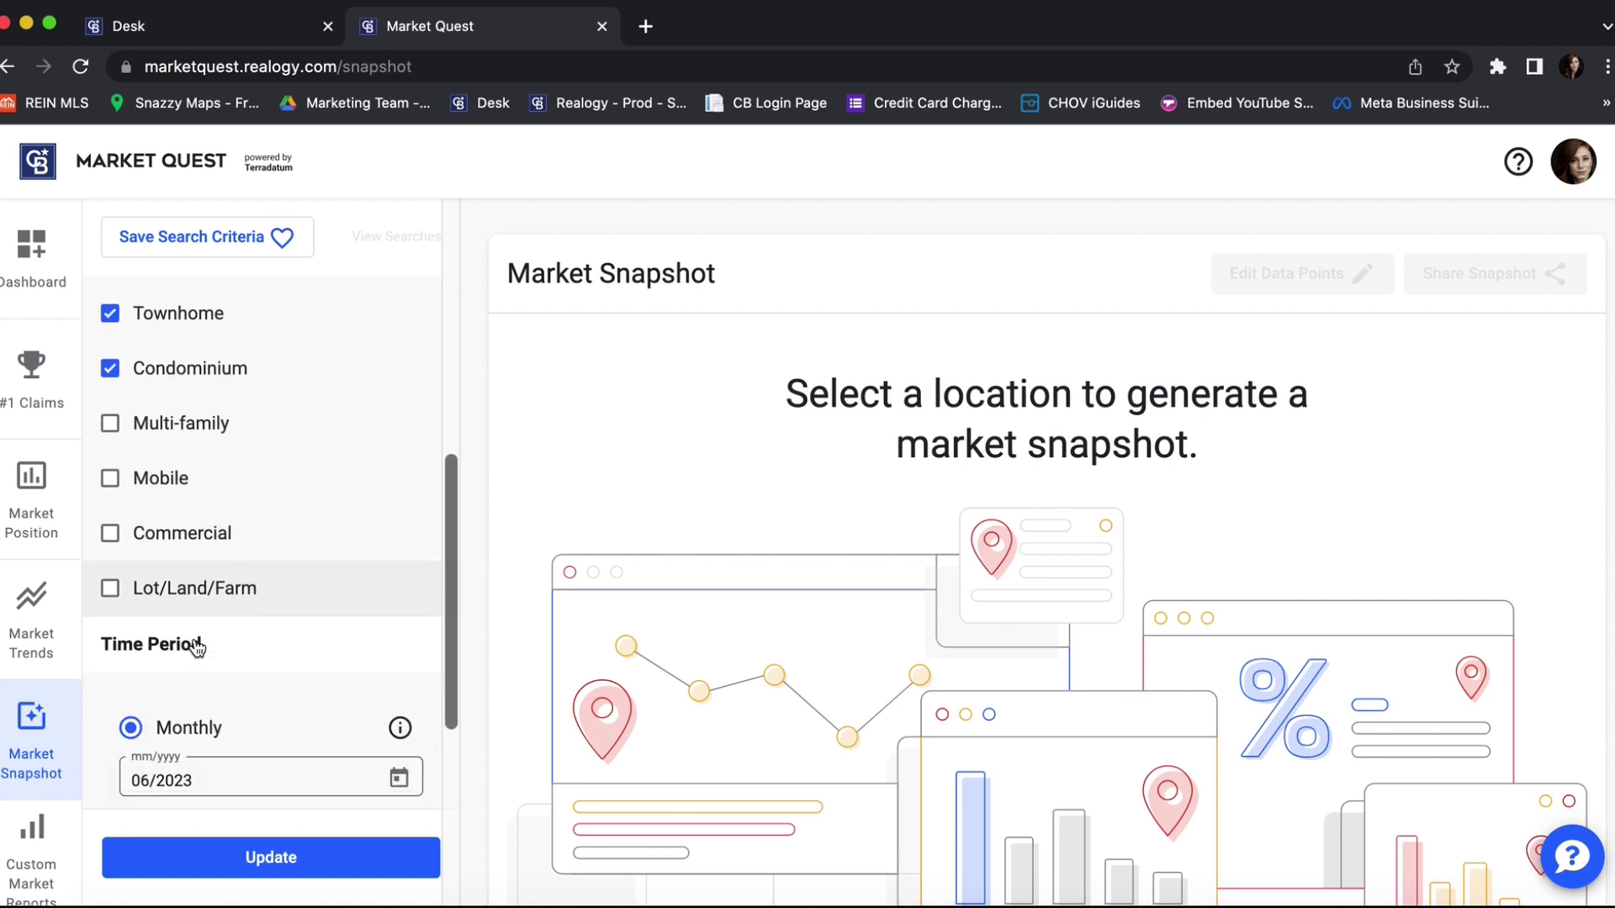
scroll(194, 645, "down", 1)
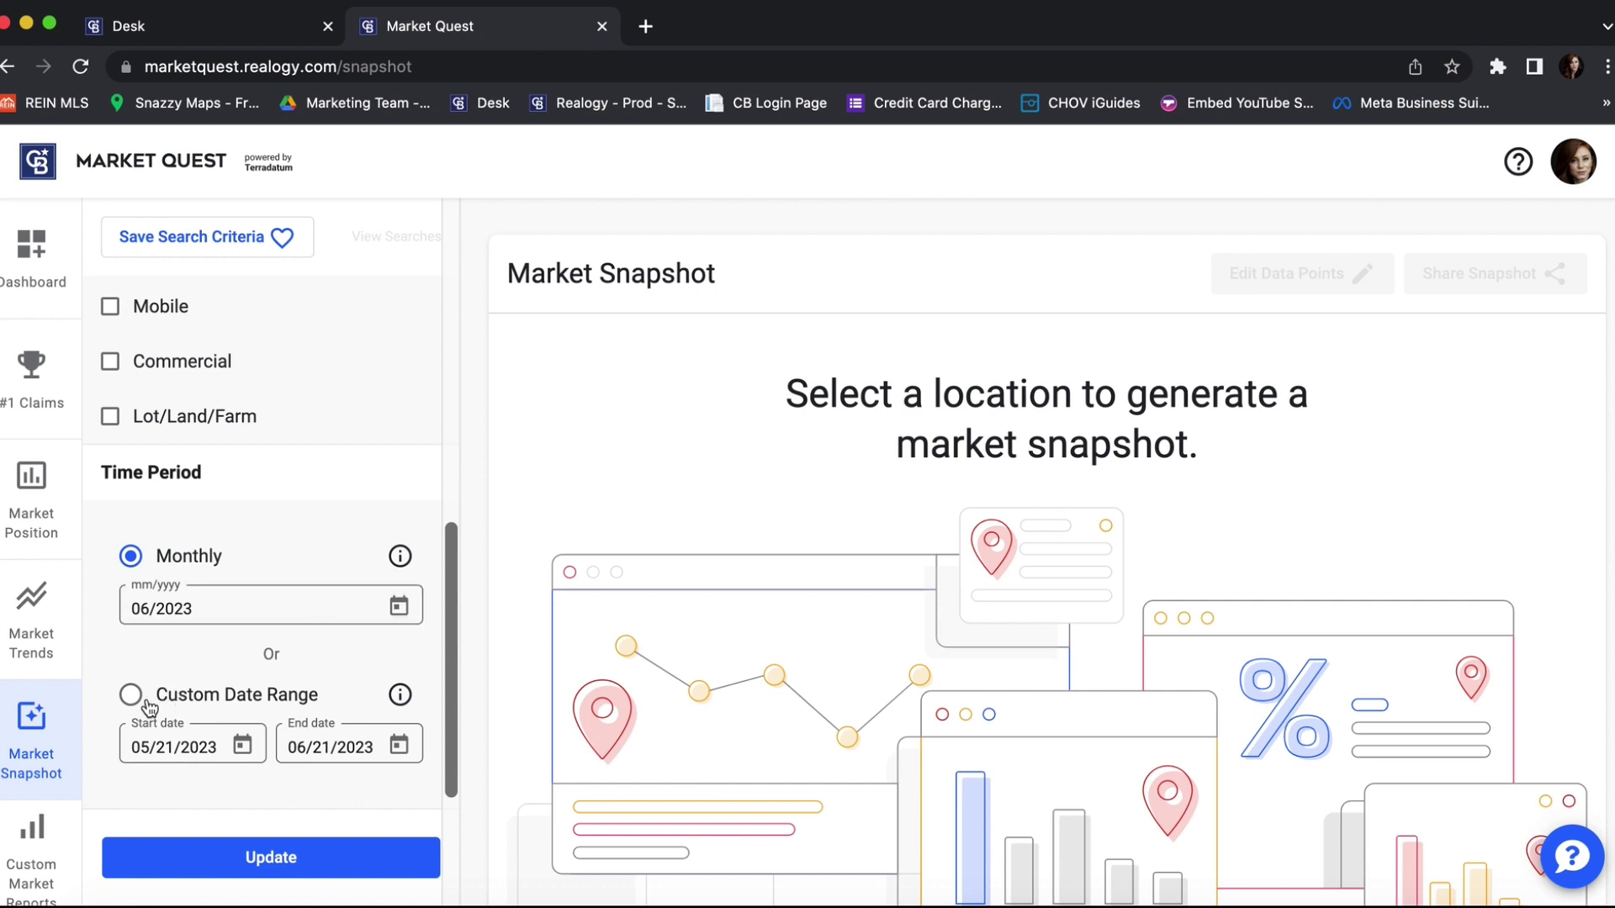
left_click(397, 607)
left_click(407, 546)
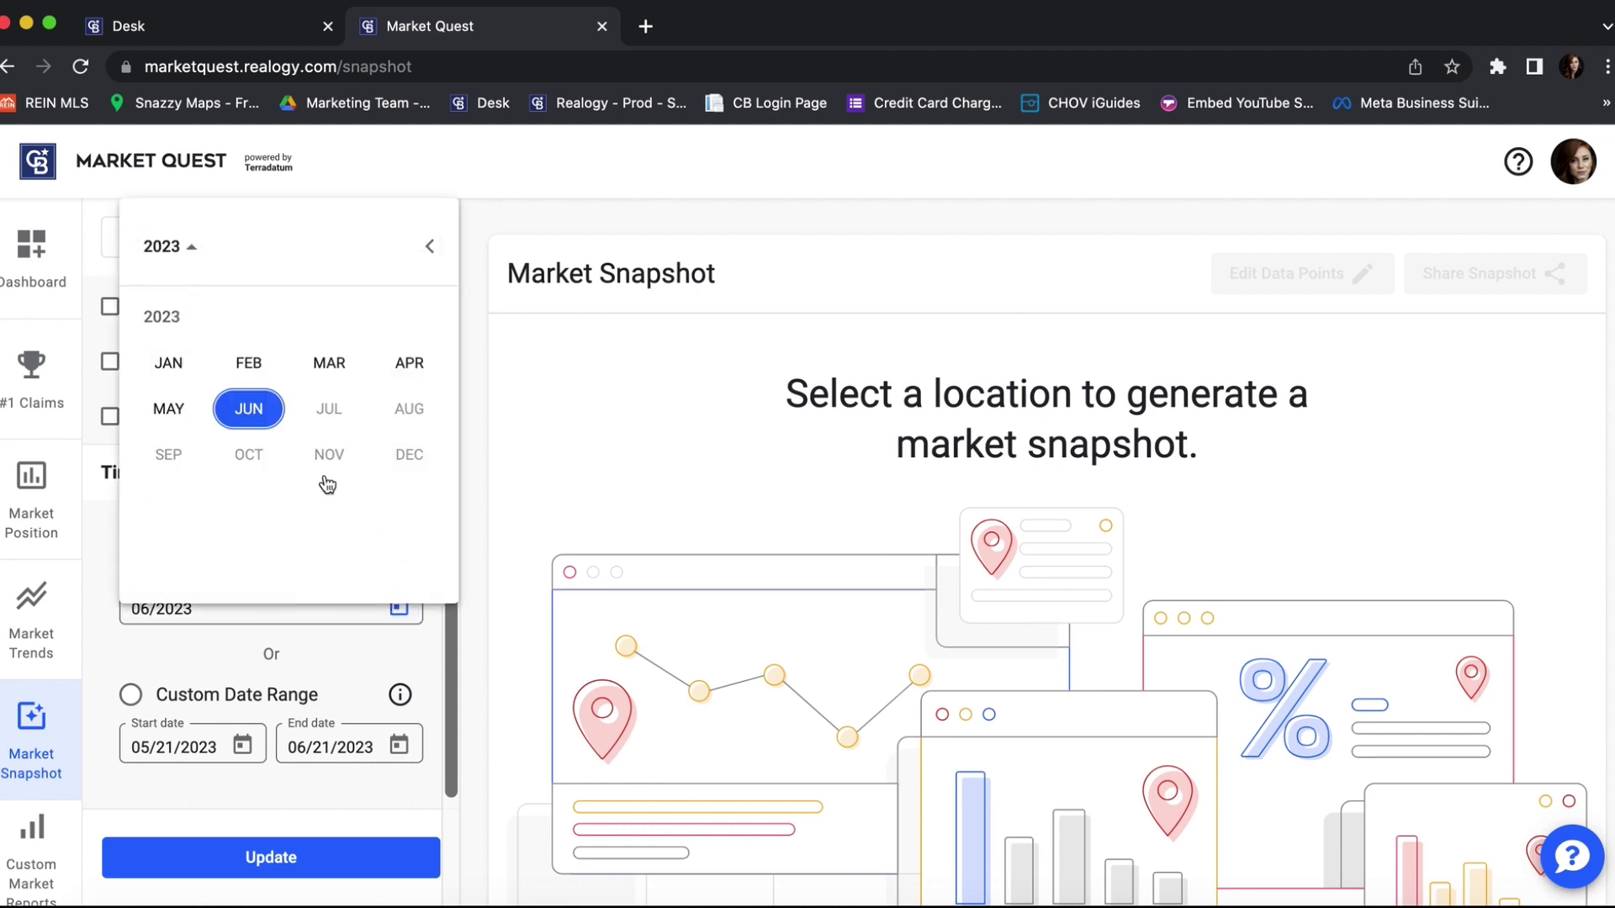
left_click(169, 410)
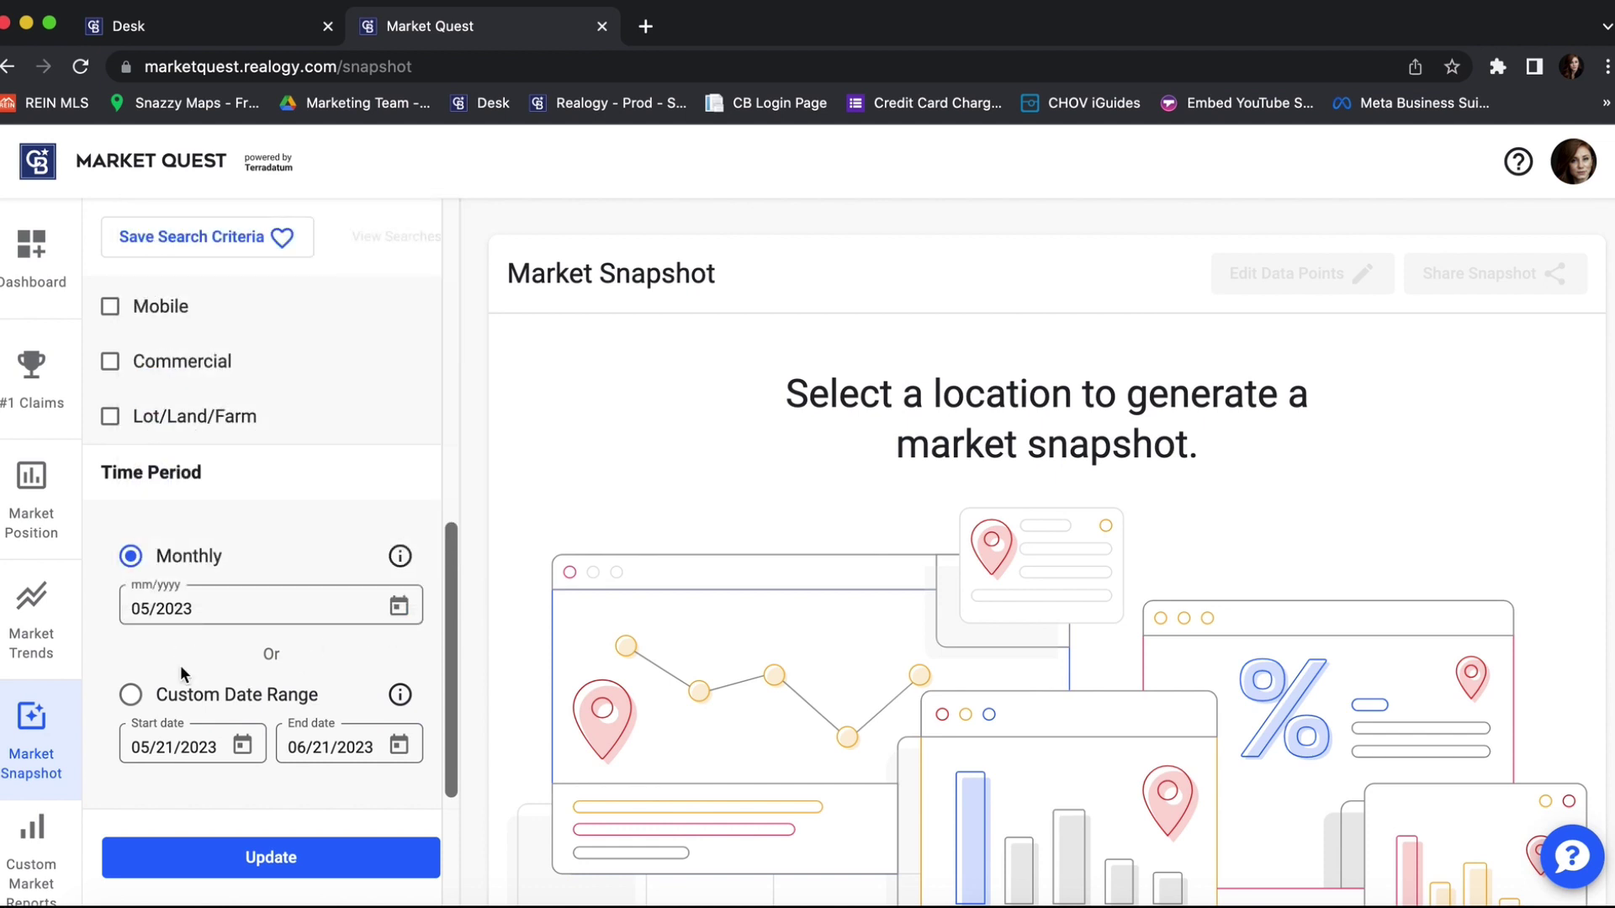
Generate the market snapshot with the chosen location and report filters, leaving the price range open
scroll(181, 673, "down", 2)
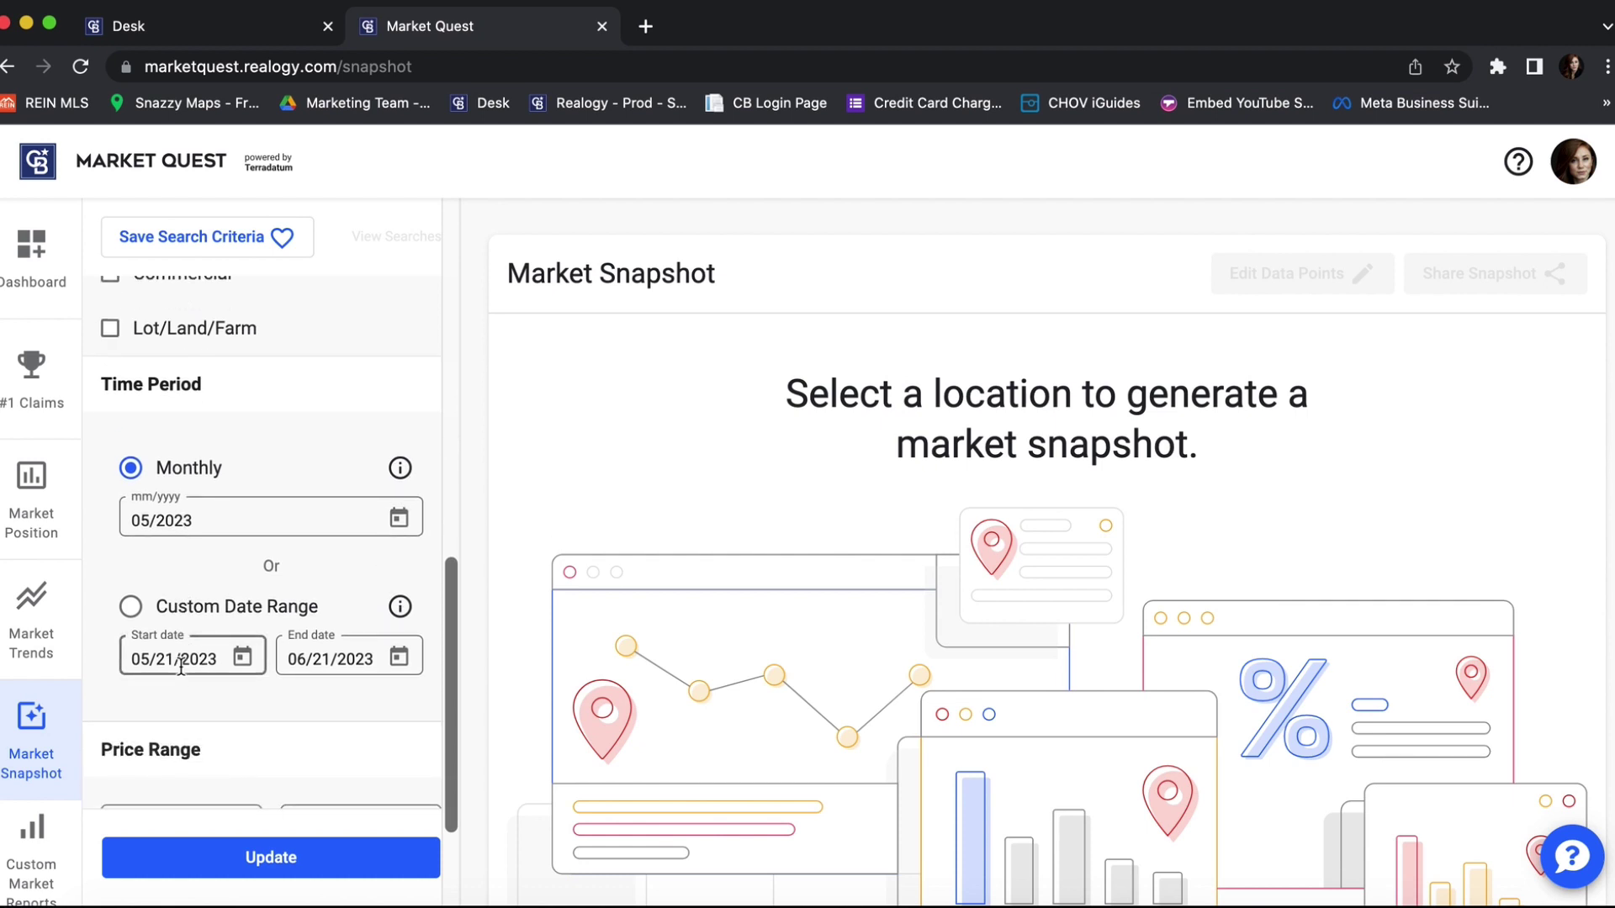
scroll(181, 668, "down", 3)
scroll(180, 667, "down", 1)
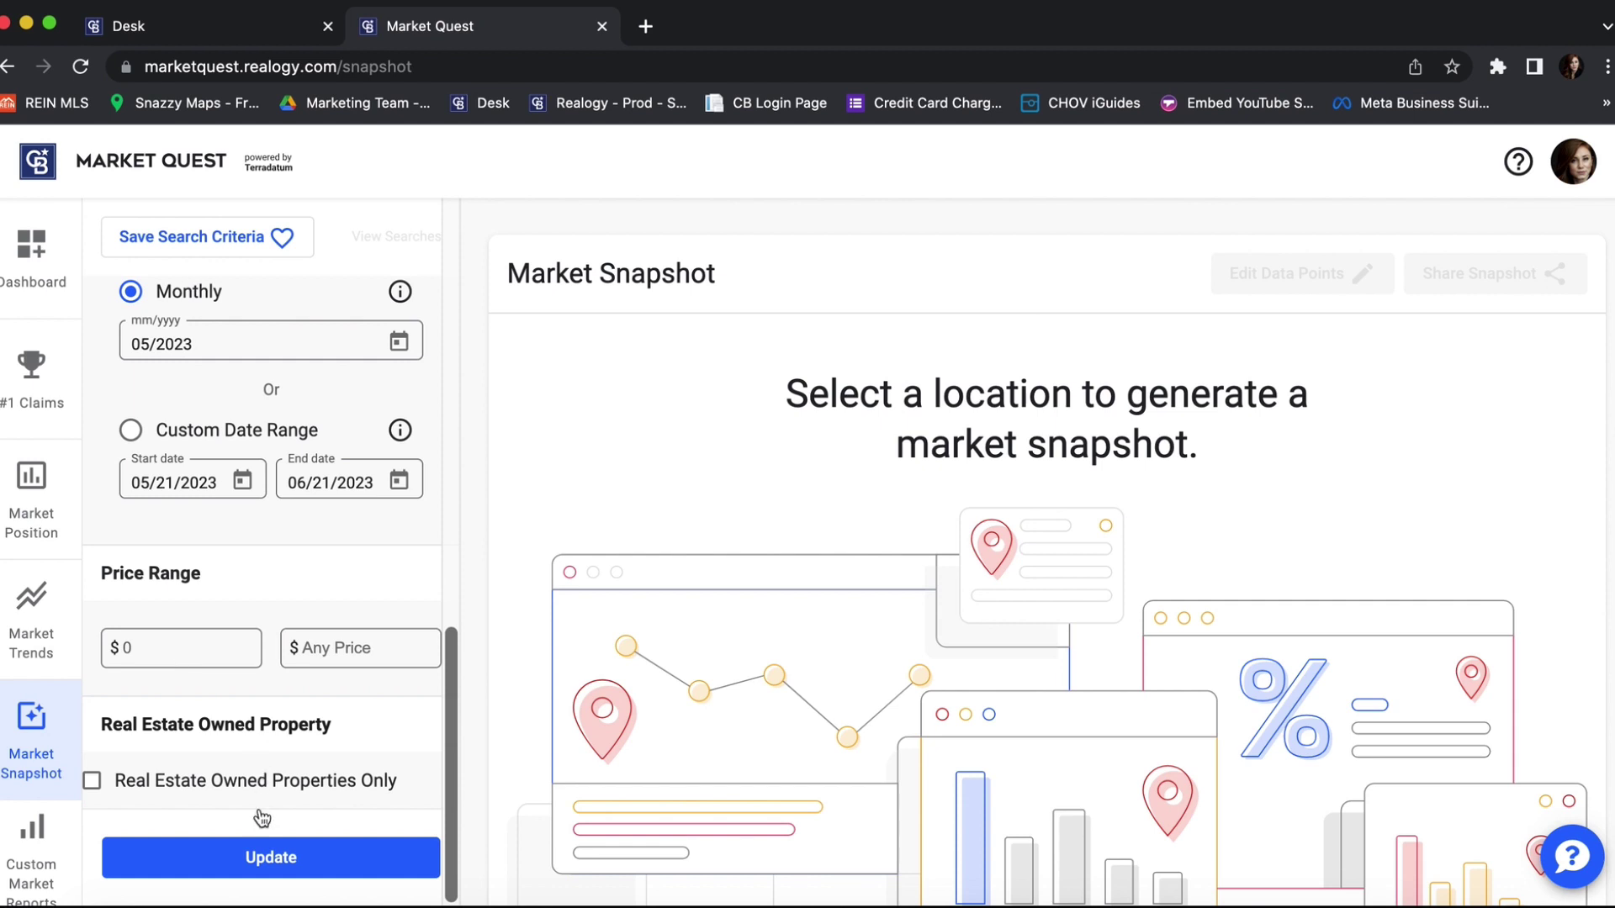
left_click(263, 853)
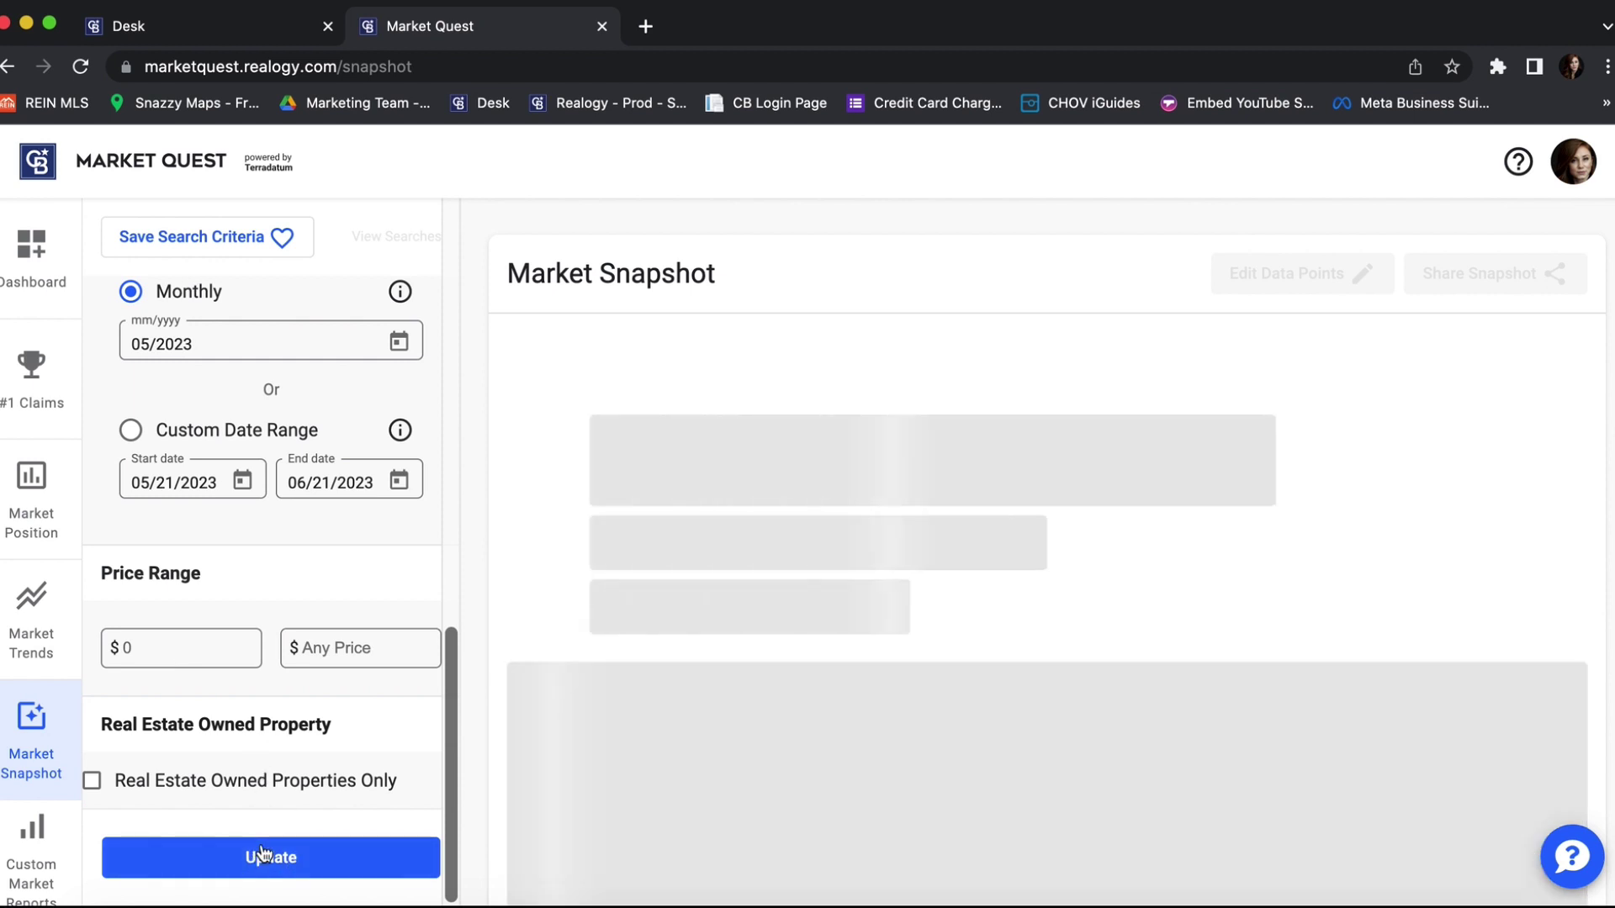
Review the generated snapshot from its sales price figures down to the agent contact details and disclaimer
scroll(566, 721, "down", 3)
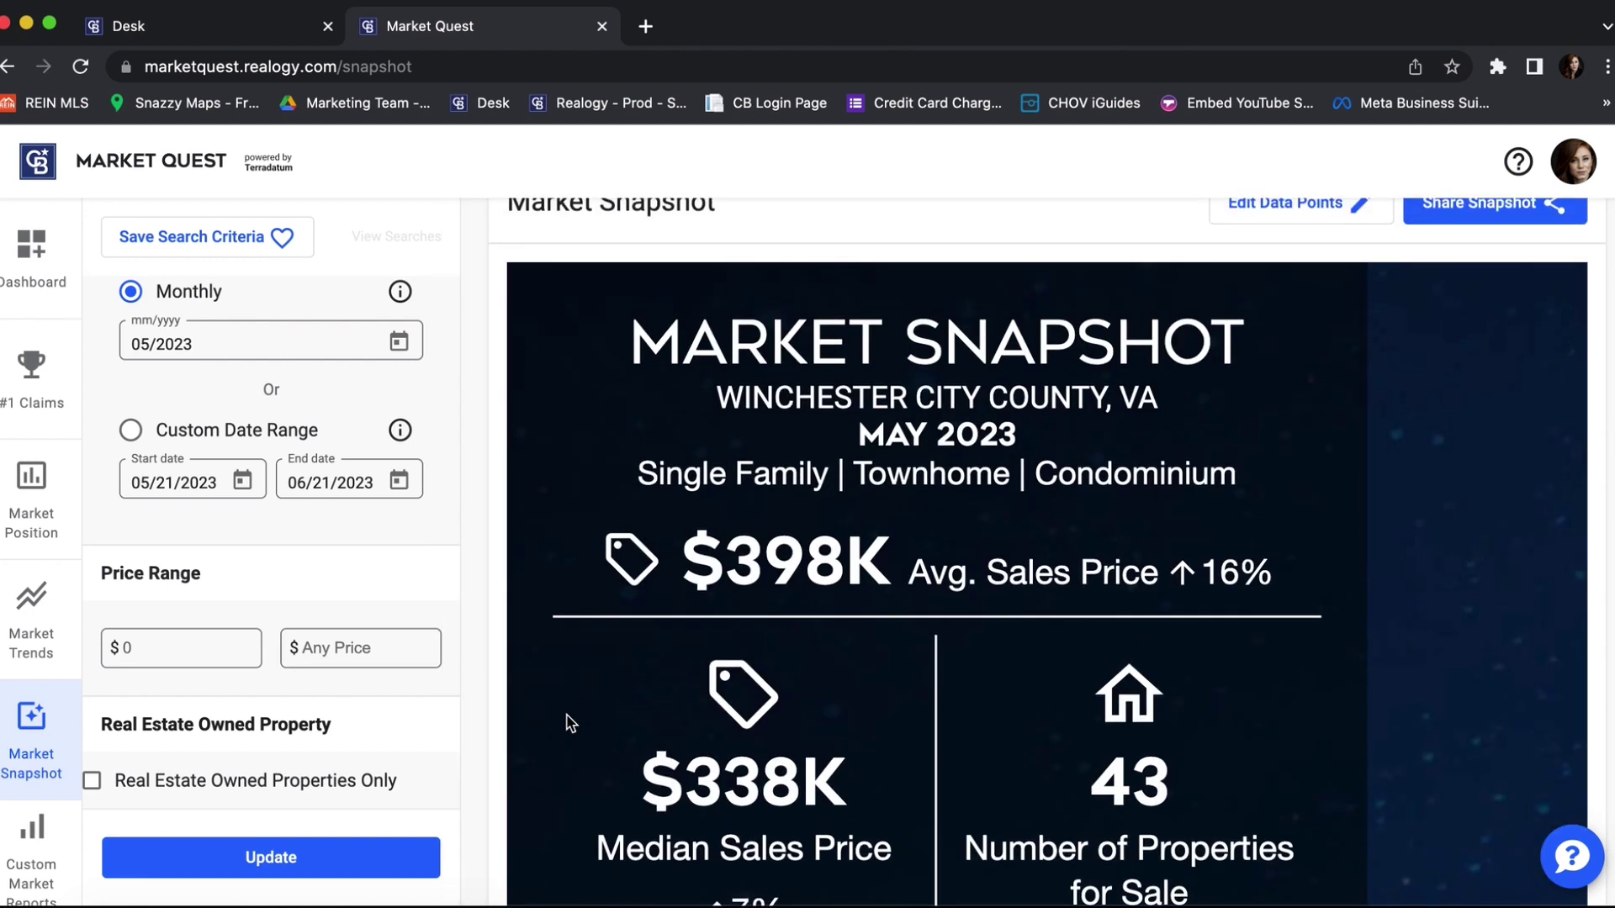
scroll(566, 721, "down", 5)
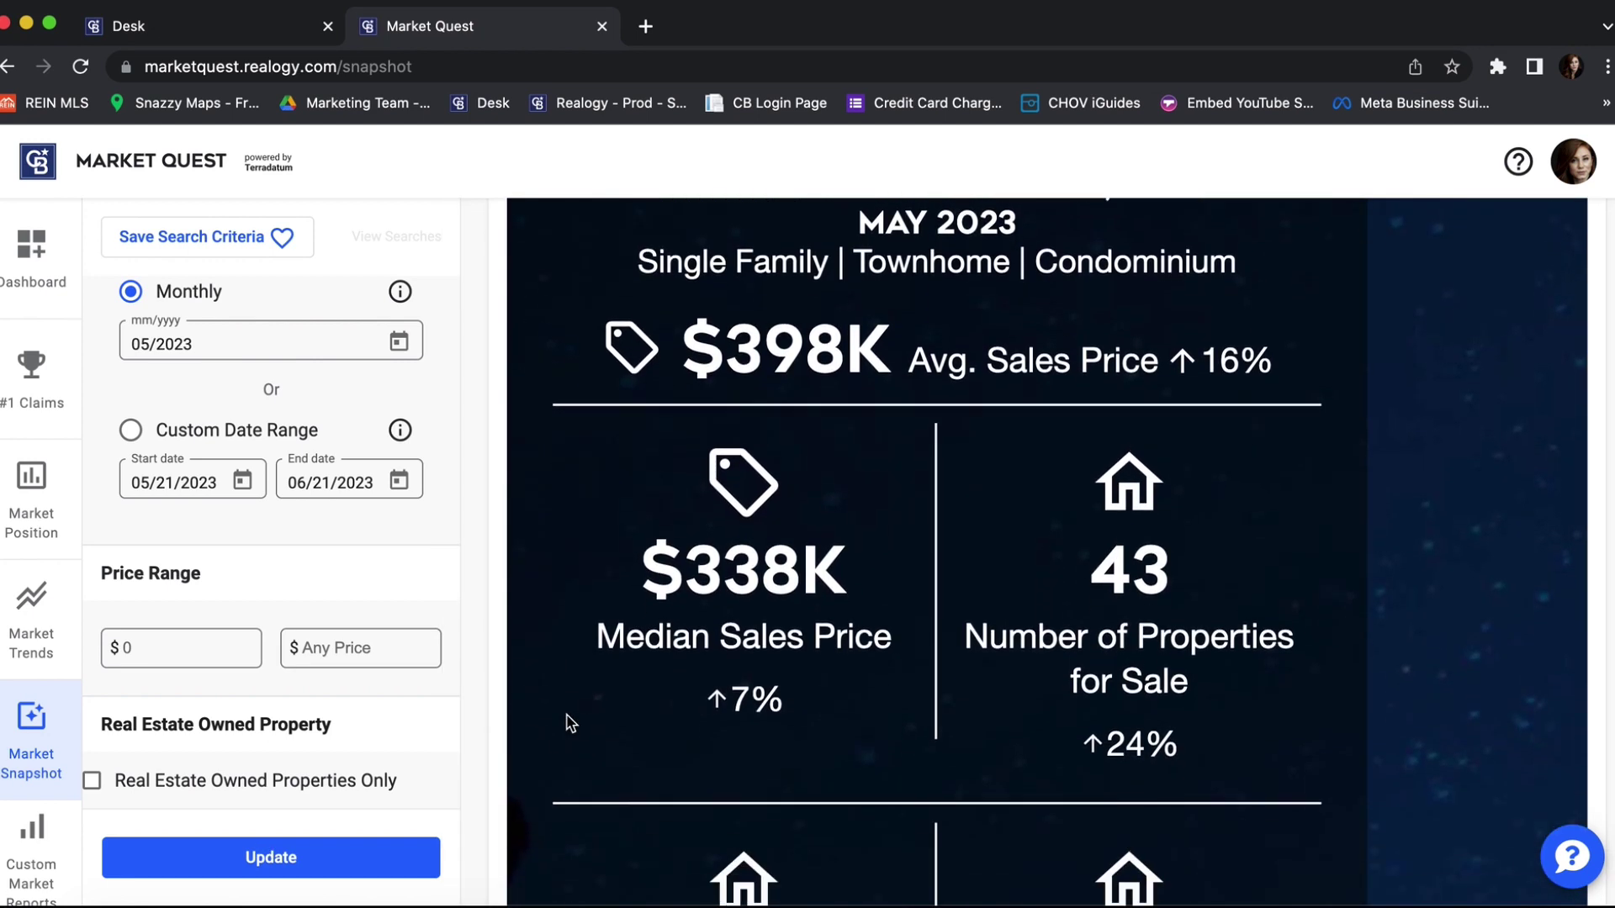
scroll(570, 723, "down", 5)
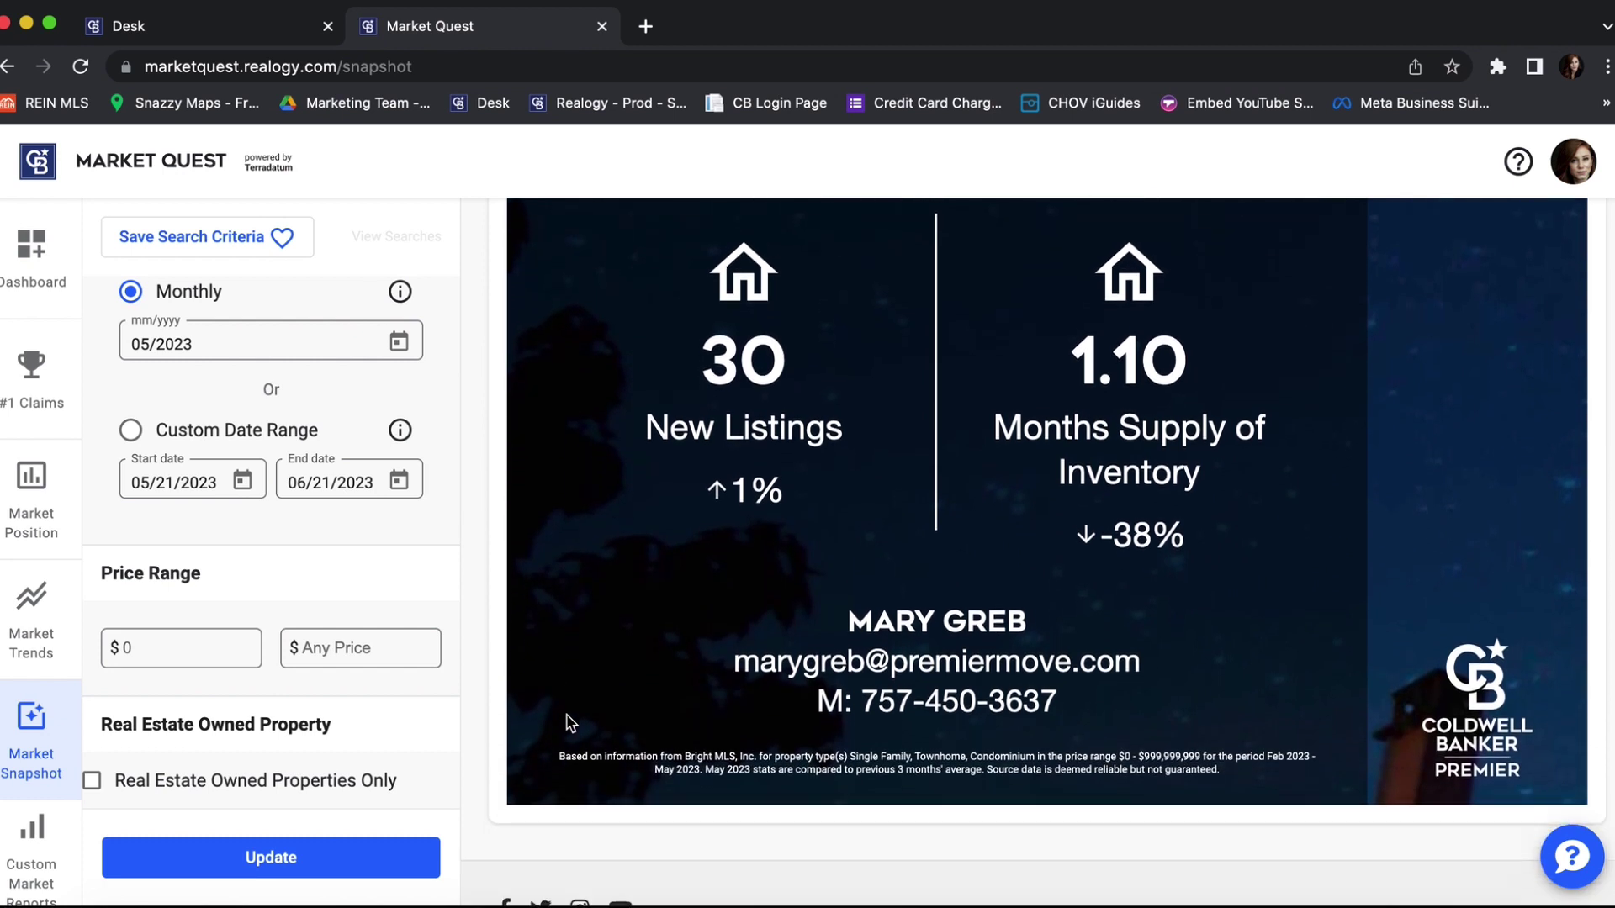
scroll(588, 695, "up", 1)
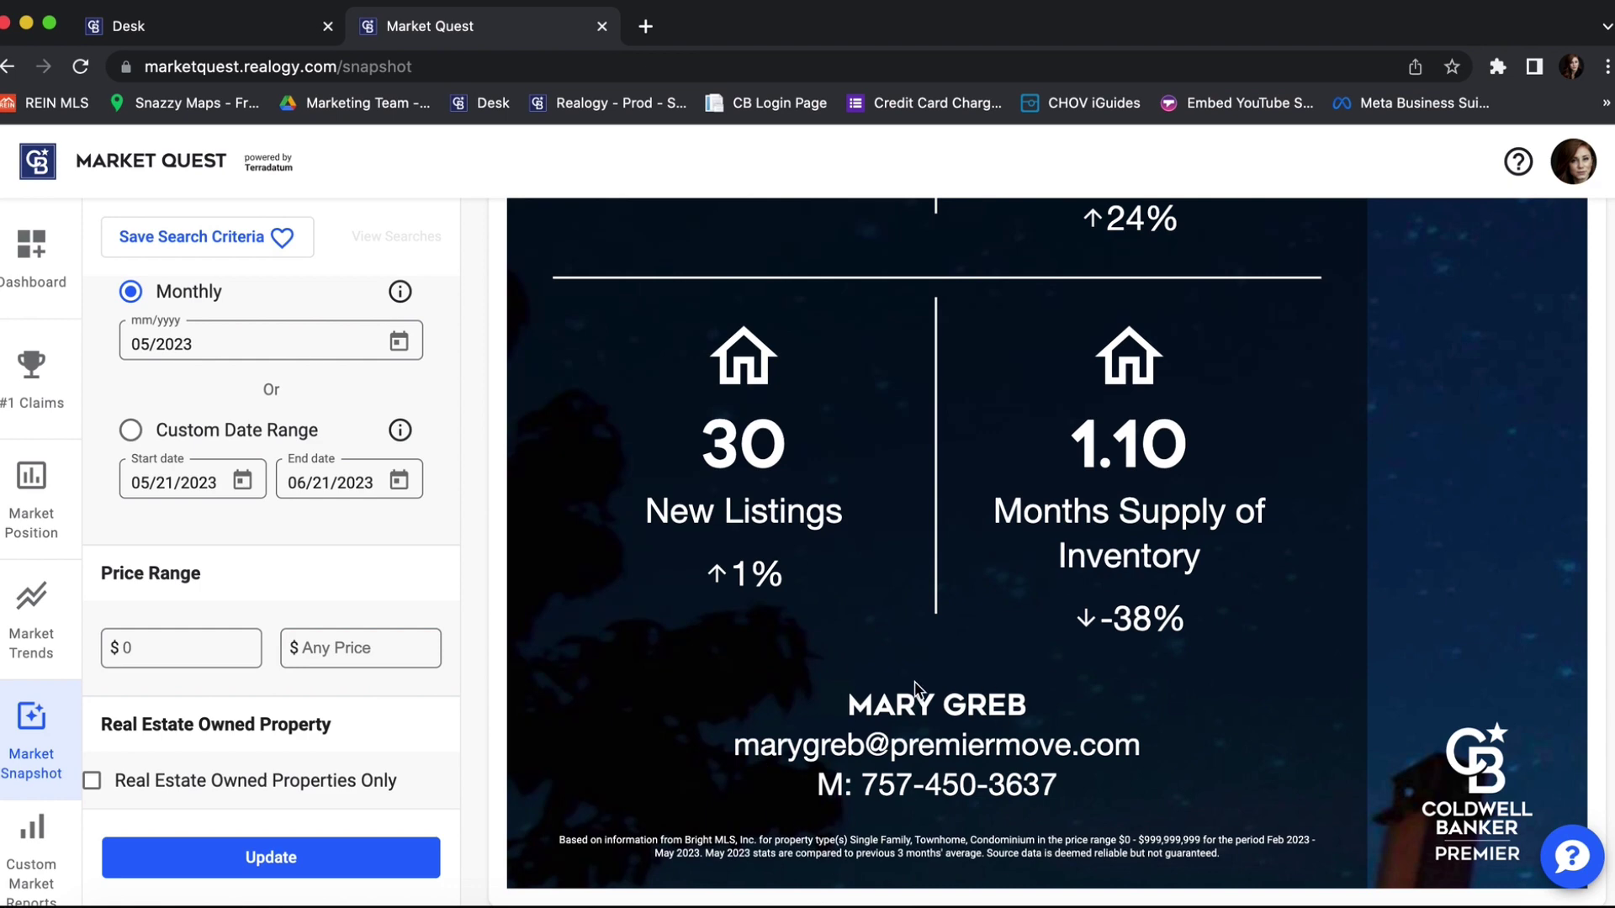
scroll(918, 691, "up", 5)
scroll(917, 690, "up", 5)
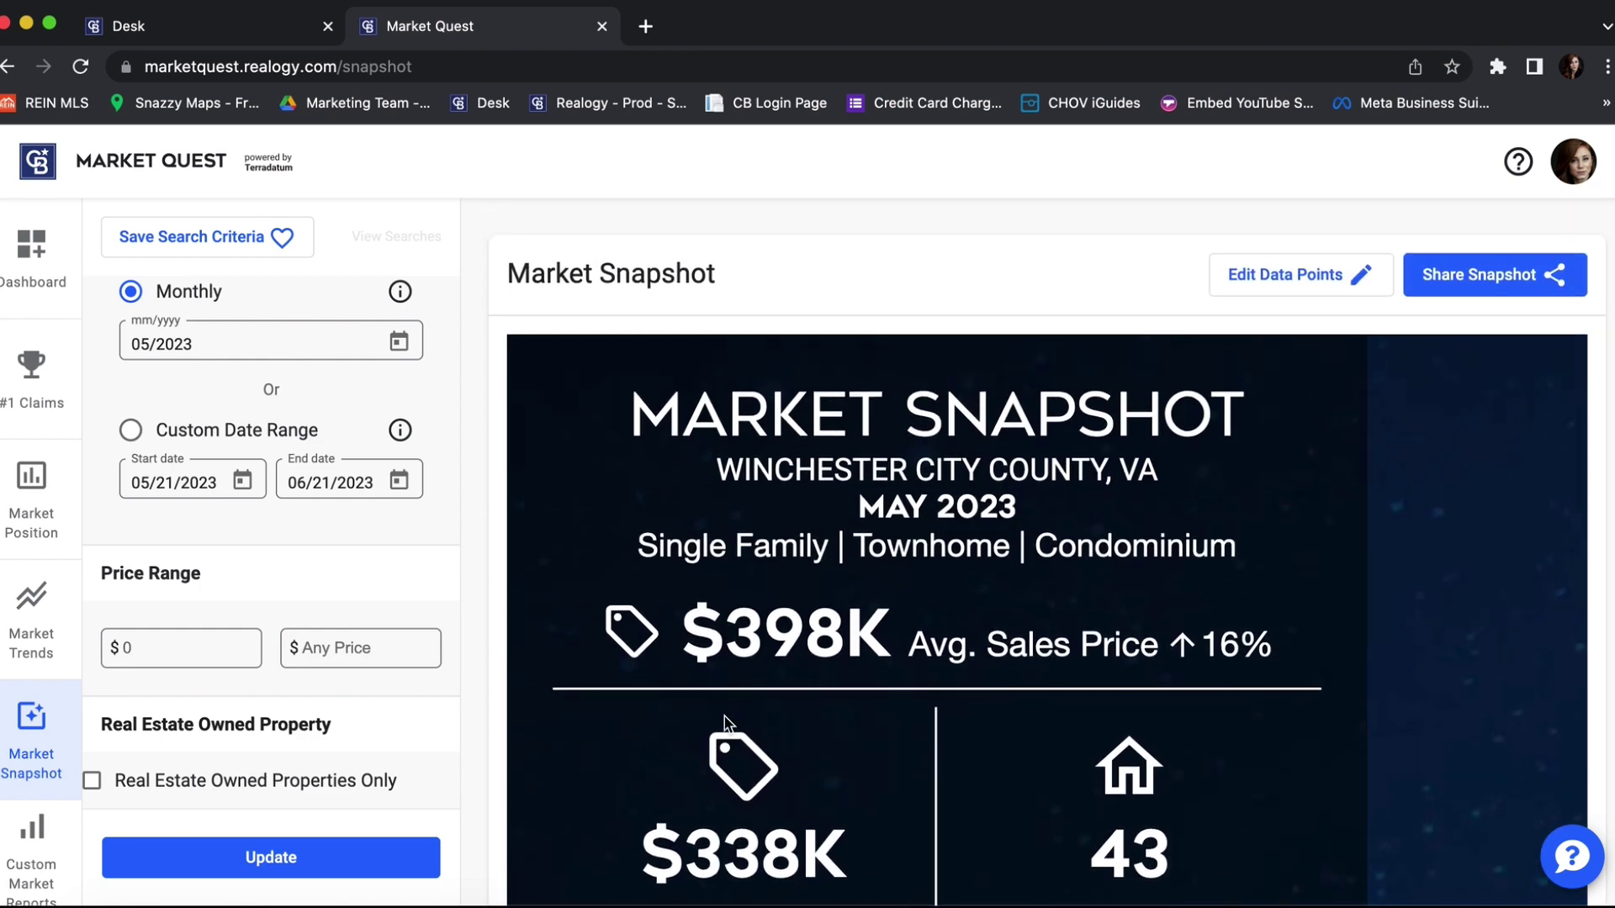
Replace Median Sales Price and Number of Properties for Sale with Number of Properties Sold and Average Days on Market in the snapshot, and save
left_click(1269, 290)
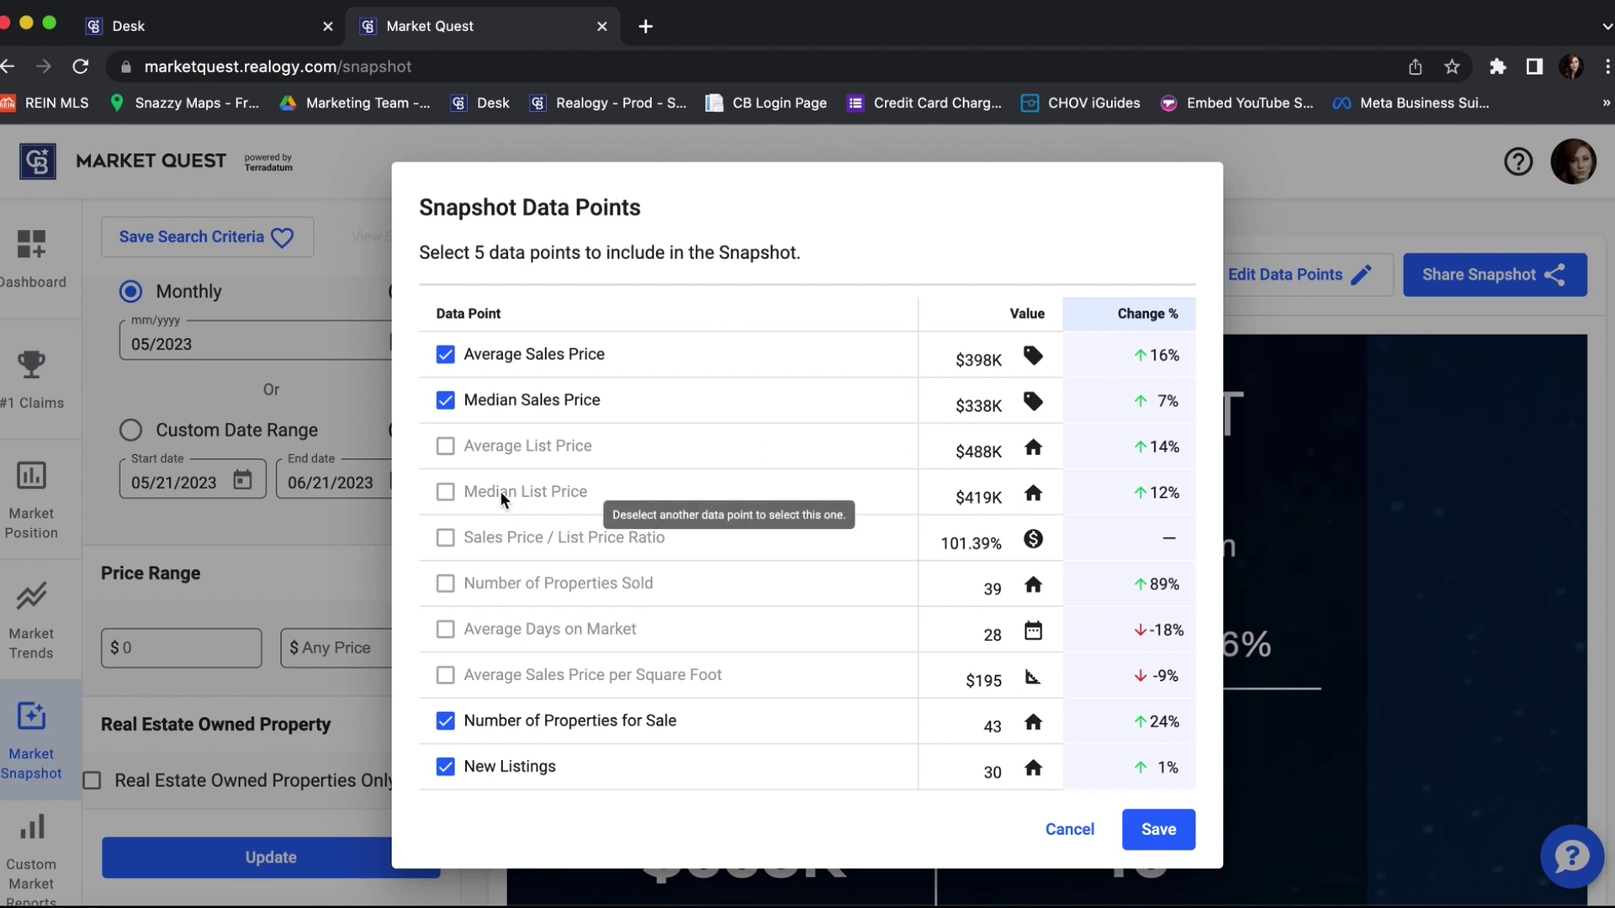
left_click(447, 403)
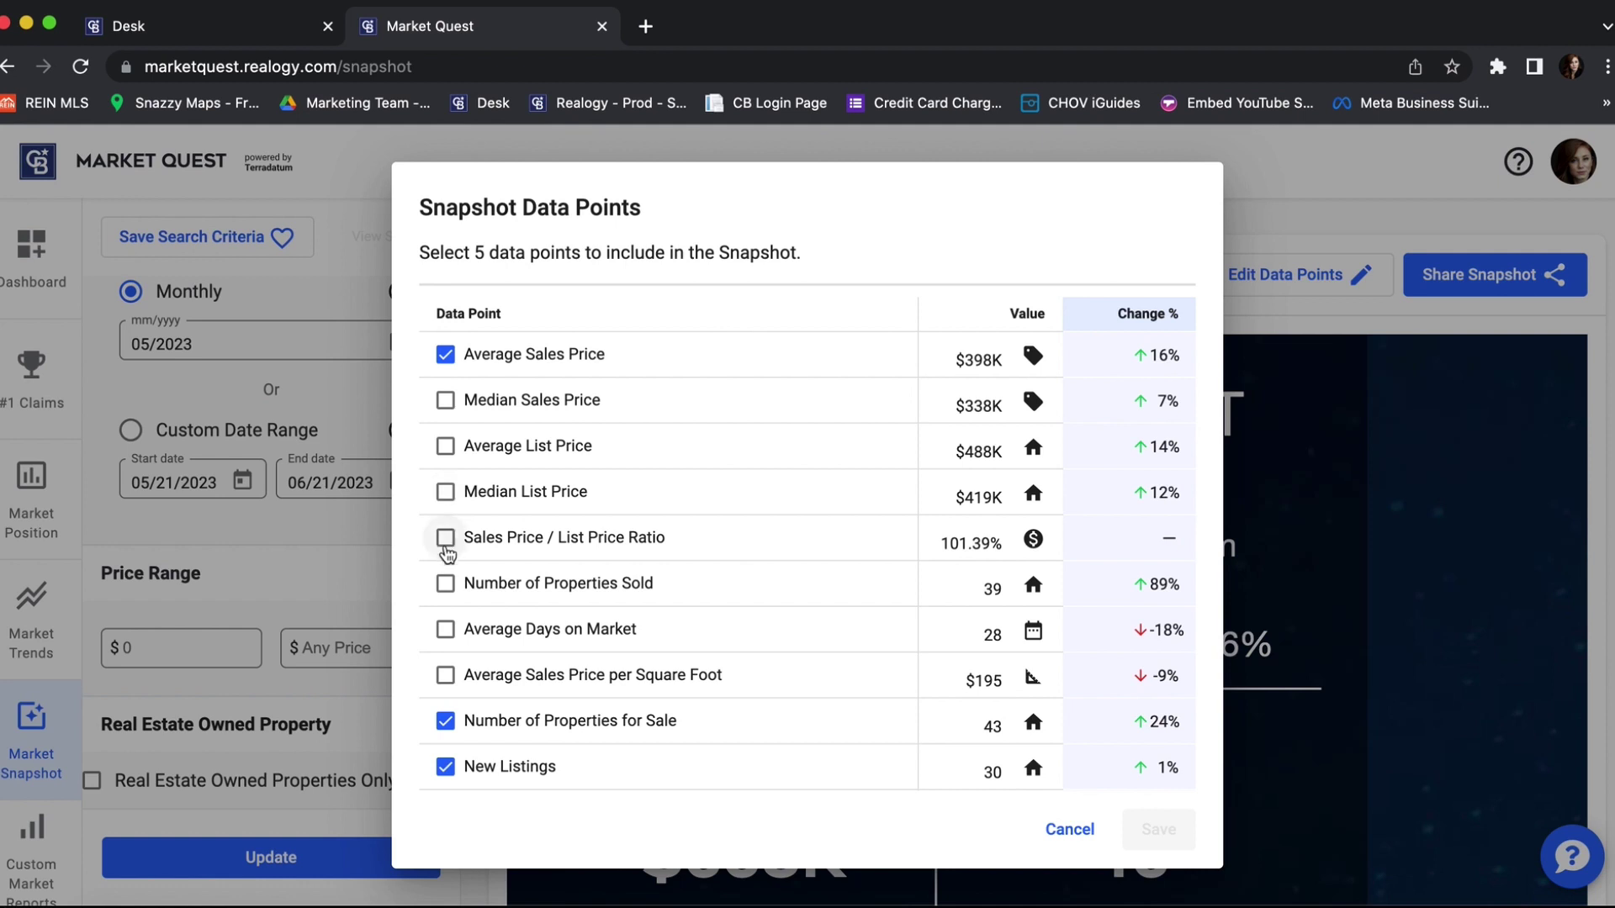
left_click(445, 585)
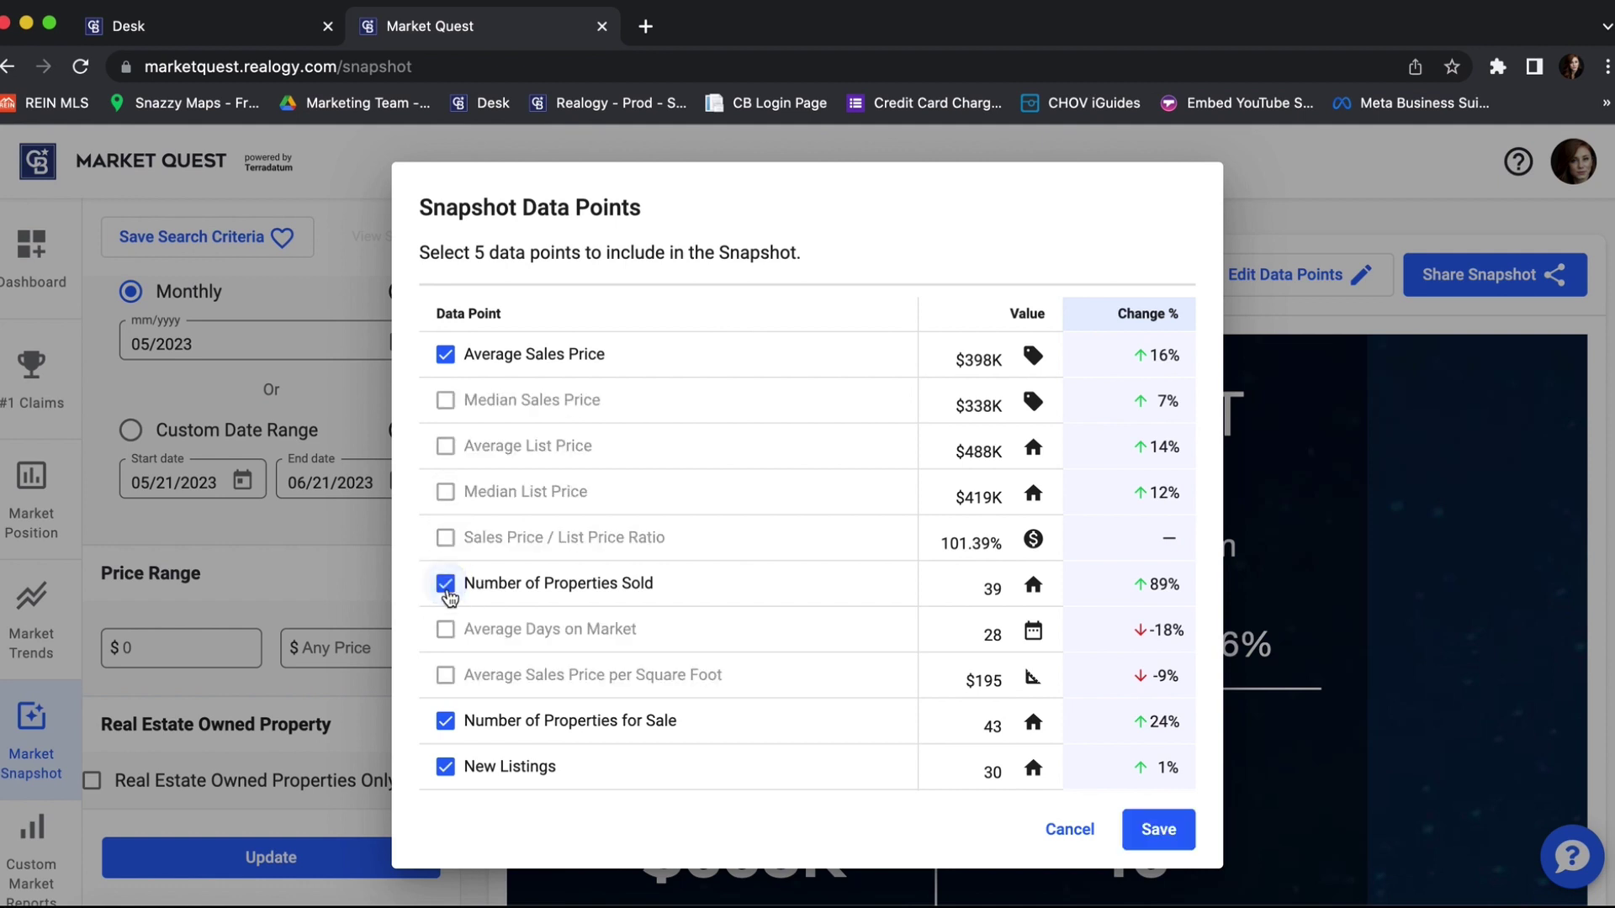
scroll(451, 715, "down", 1)
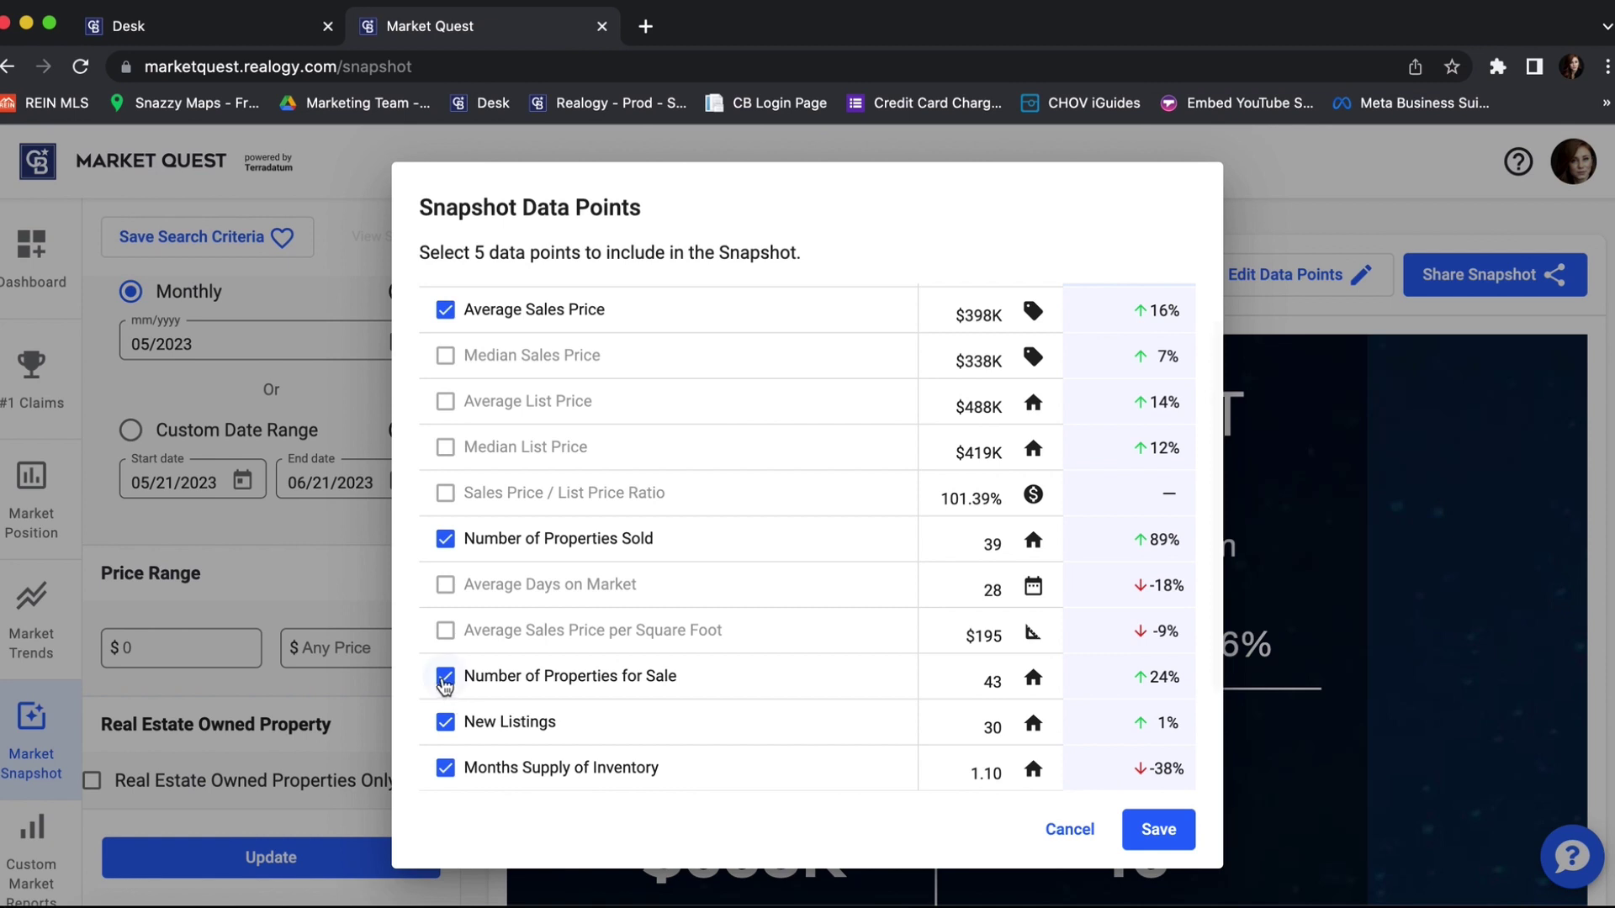
left_click(444, 682)
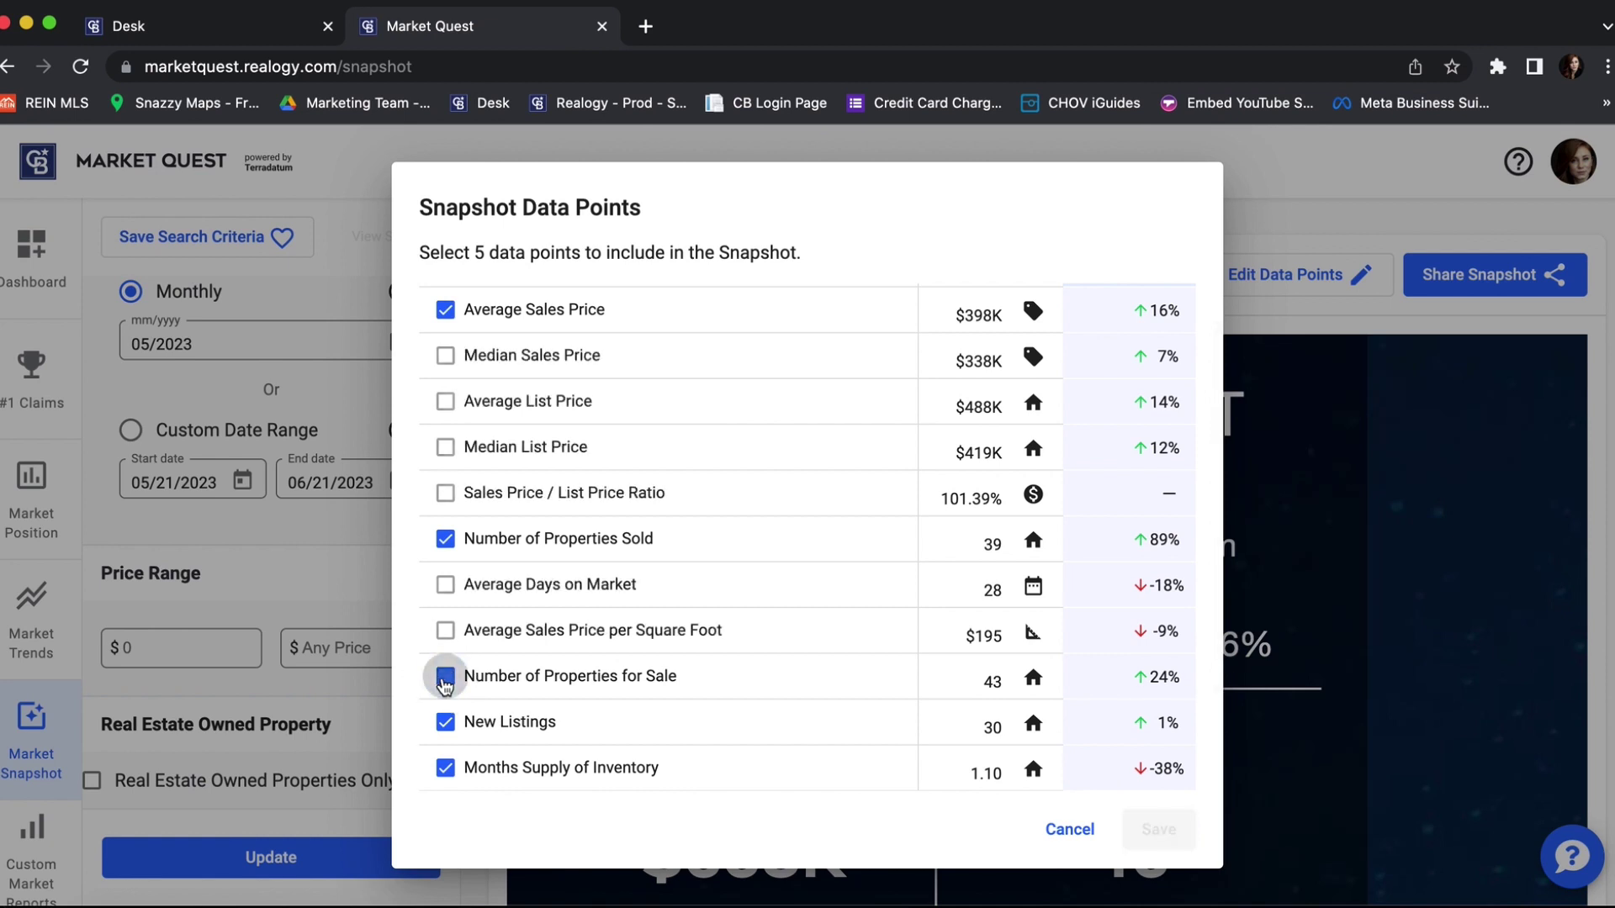
left_click(447, 588)
scroll(451, 601, "down", 2)
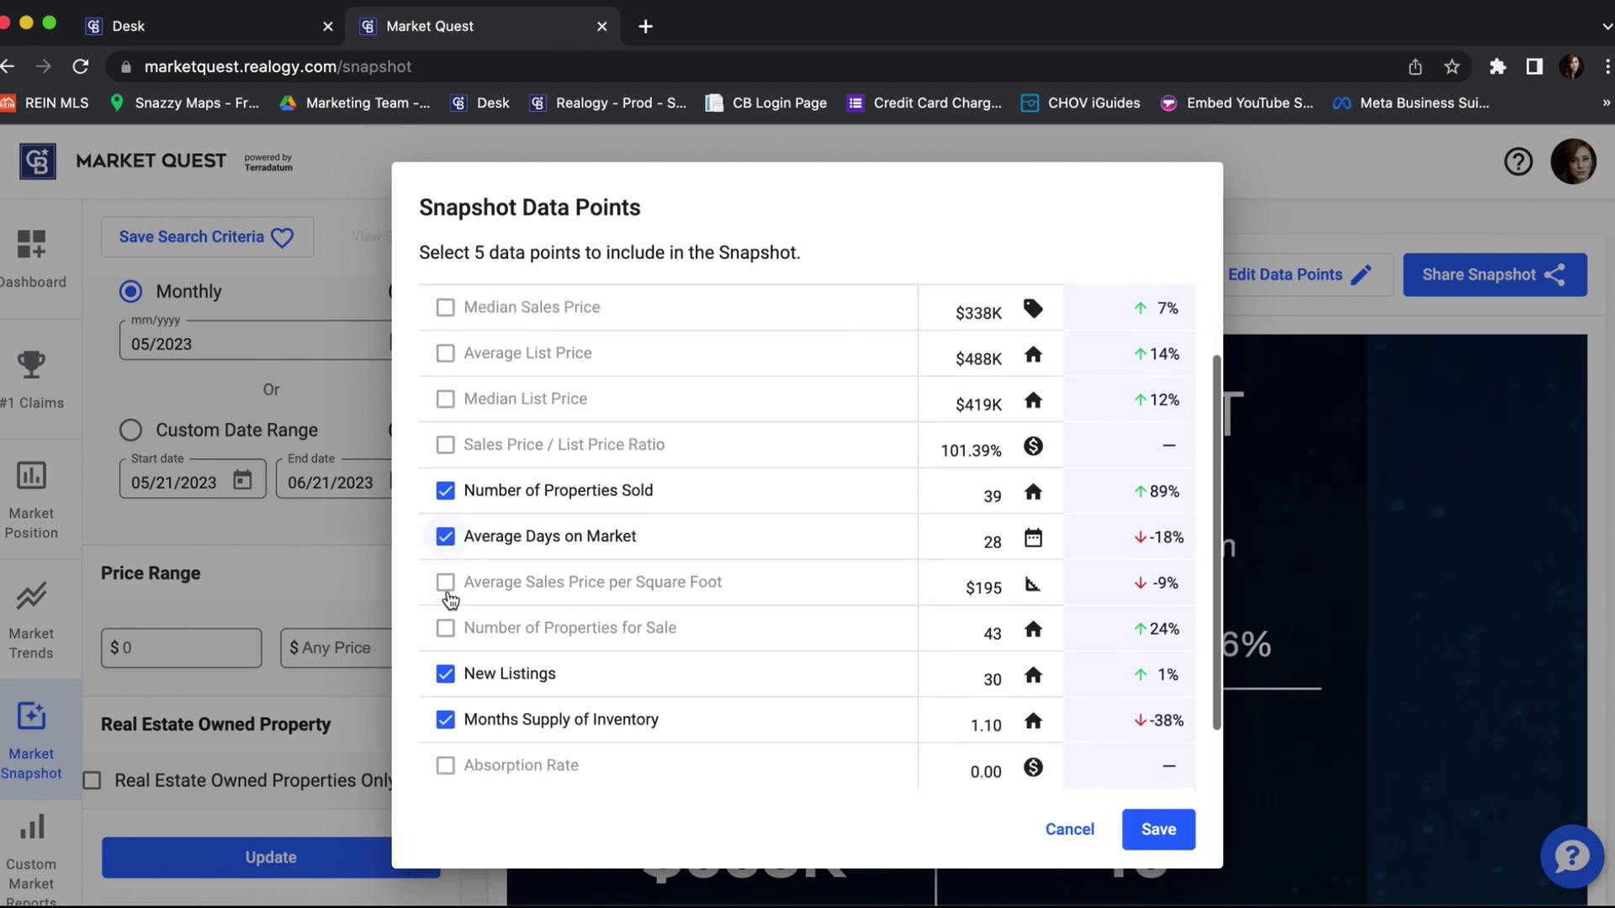
scroll(941, 750, "down", 2)
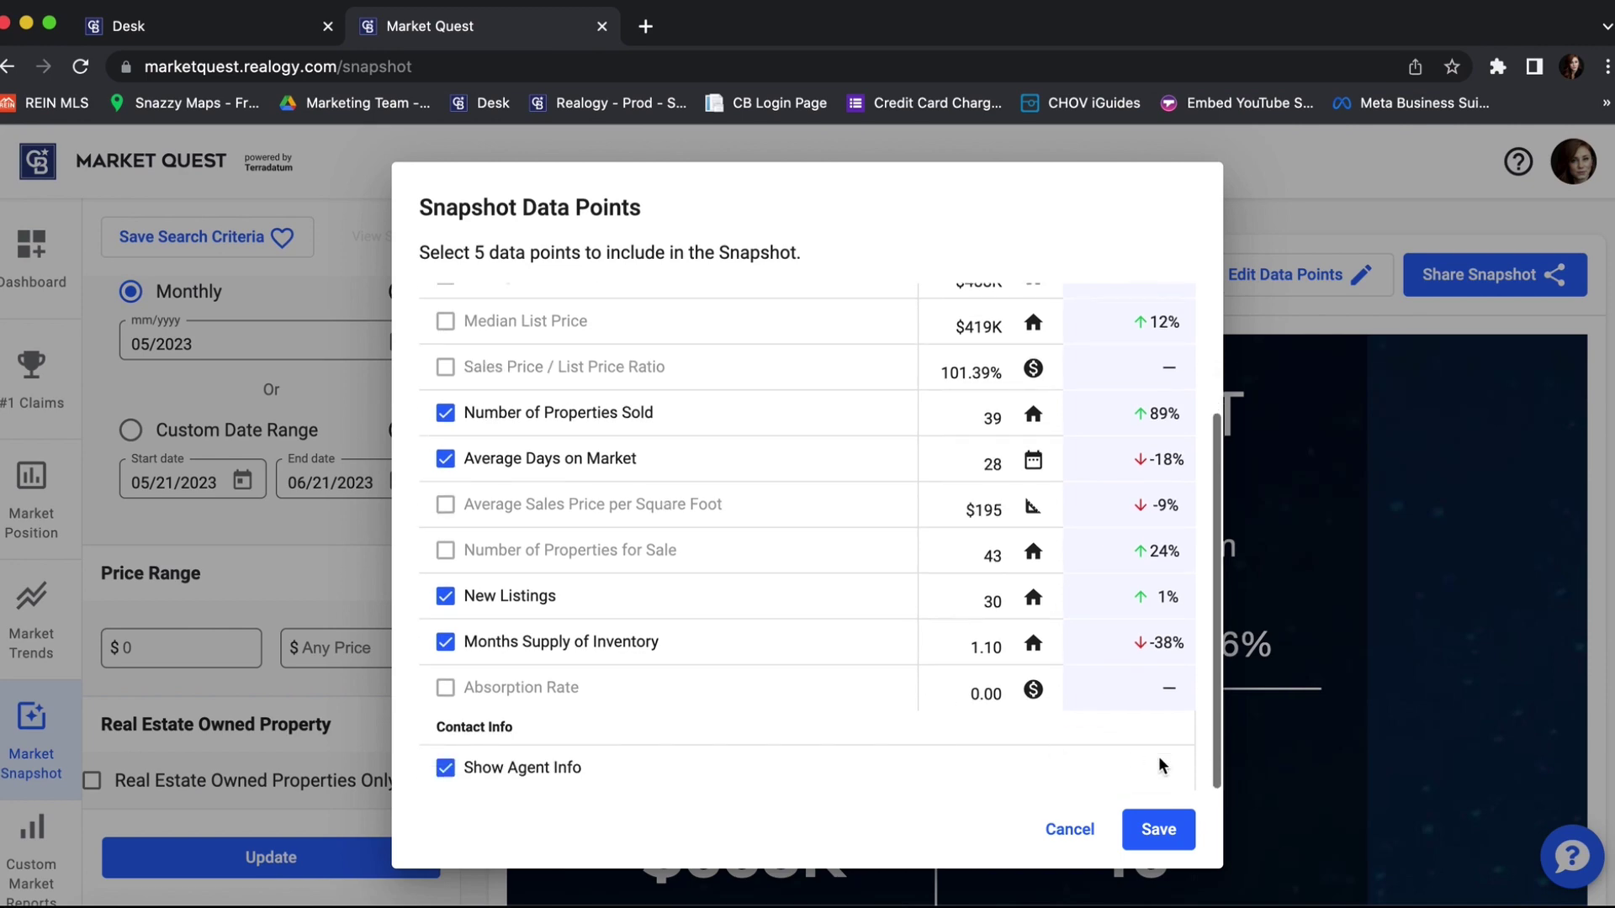
left_click(1158, 830)
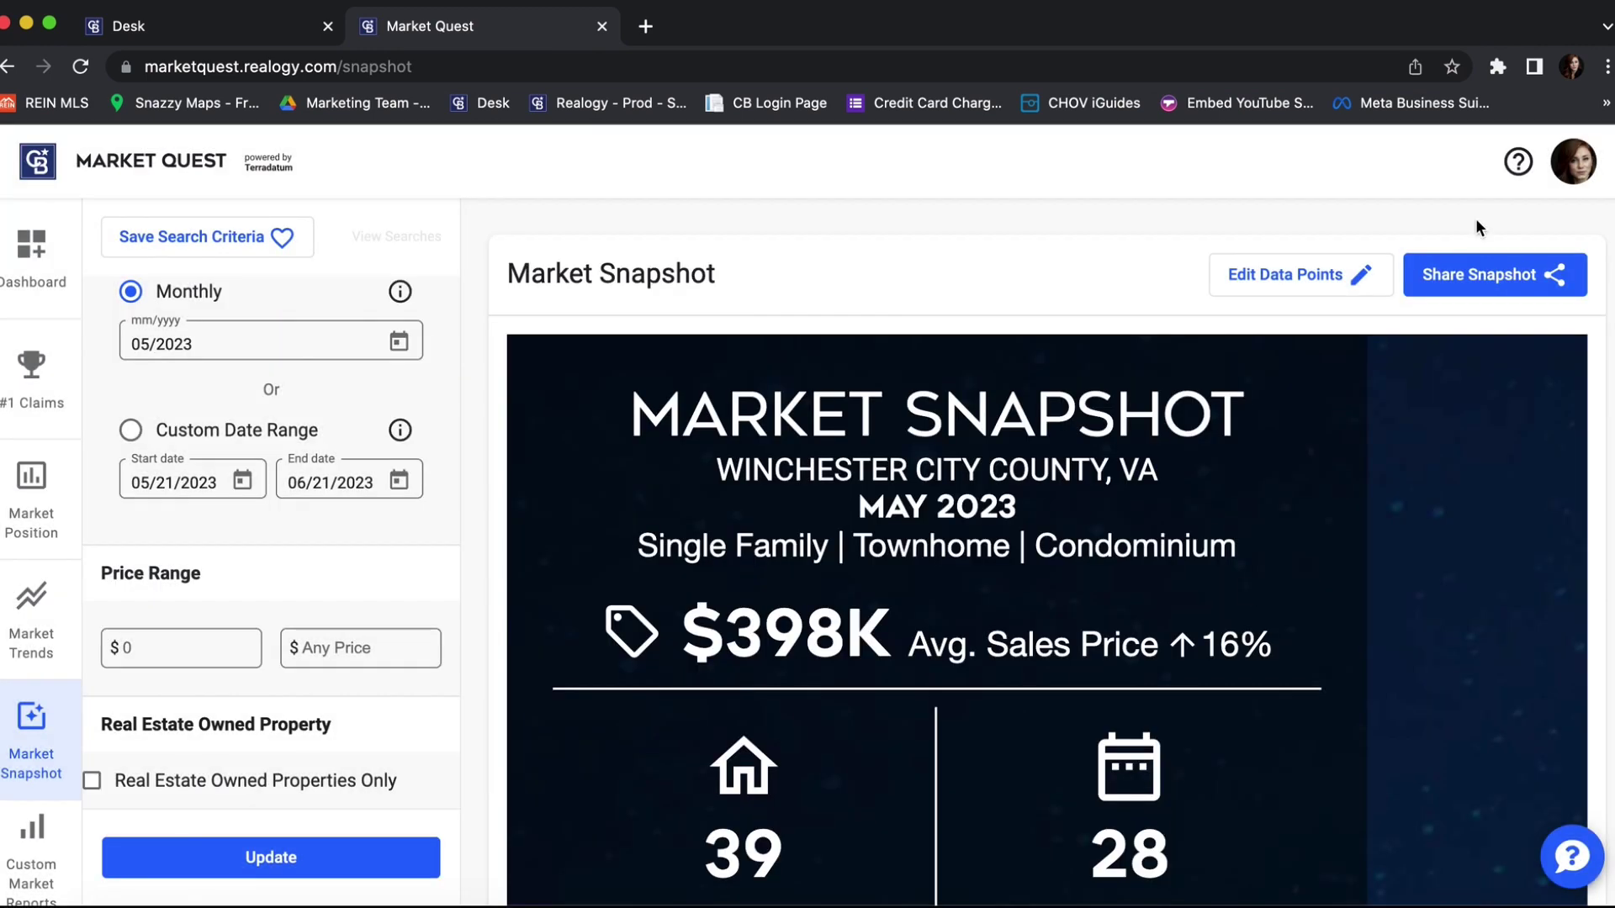
Download the snapshot in the Wide format and open the downloaded JPG
left_click(1463, 278)
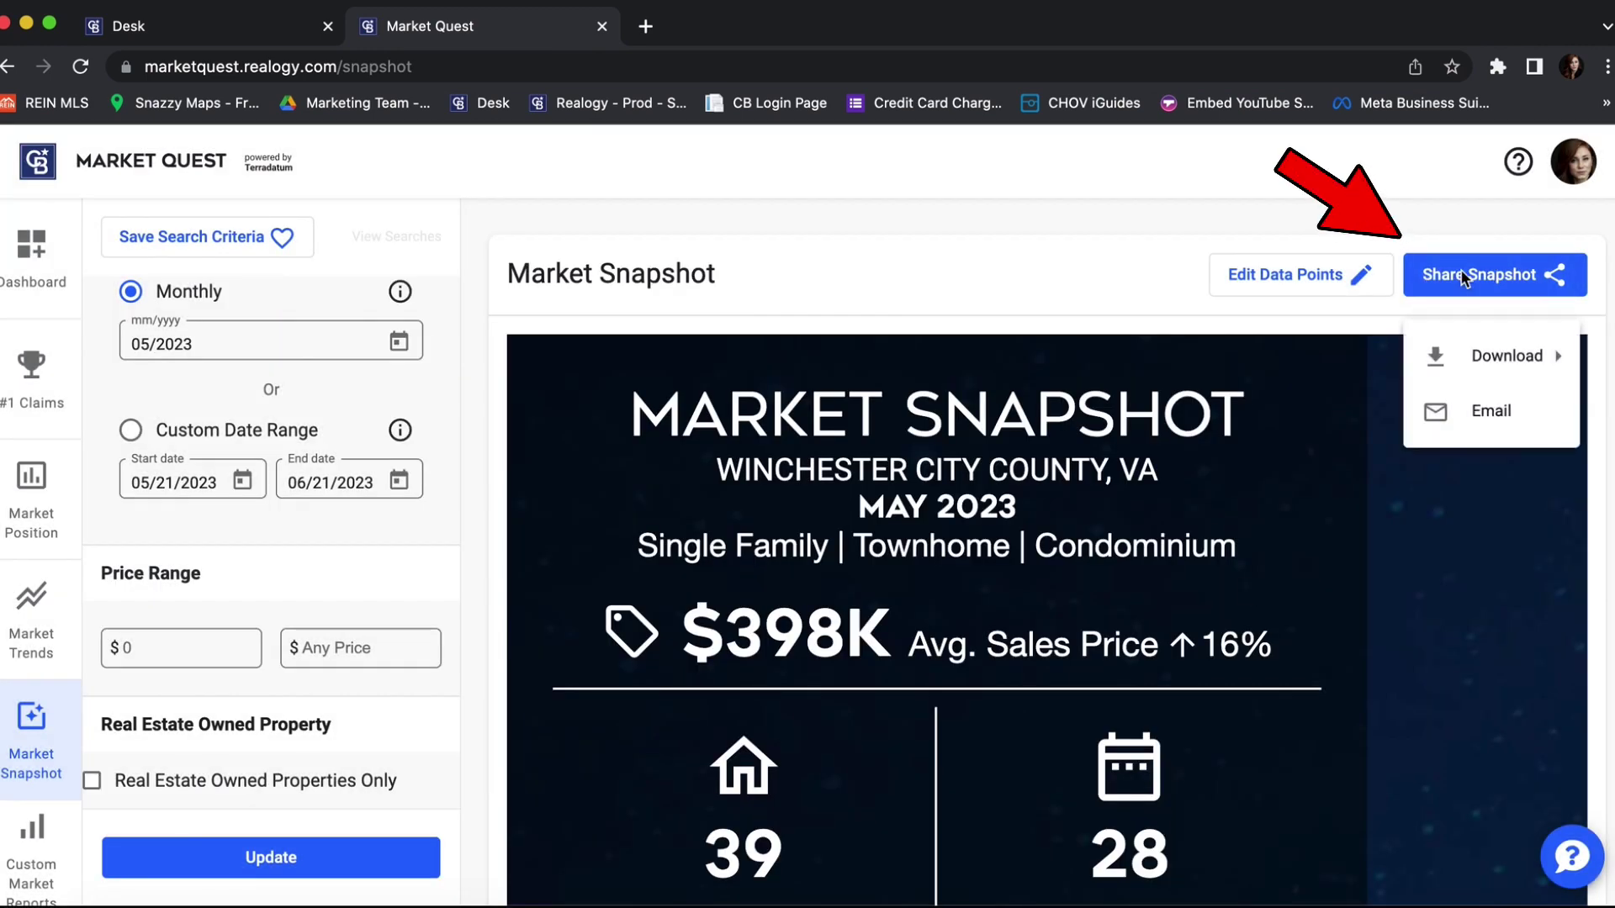
mouse_move(1482, 352)
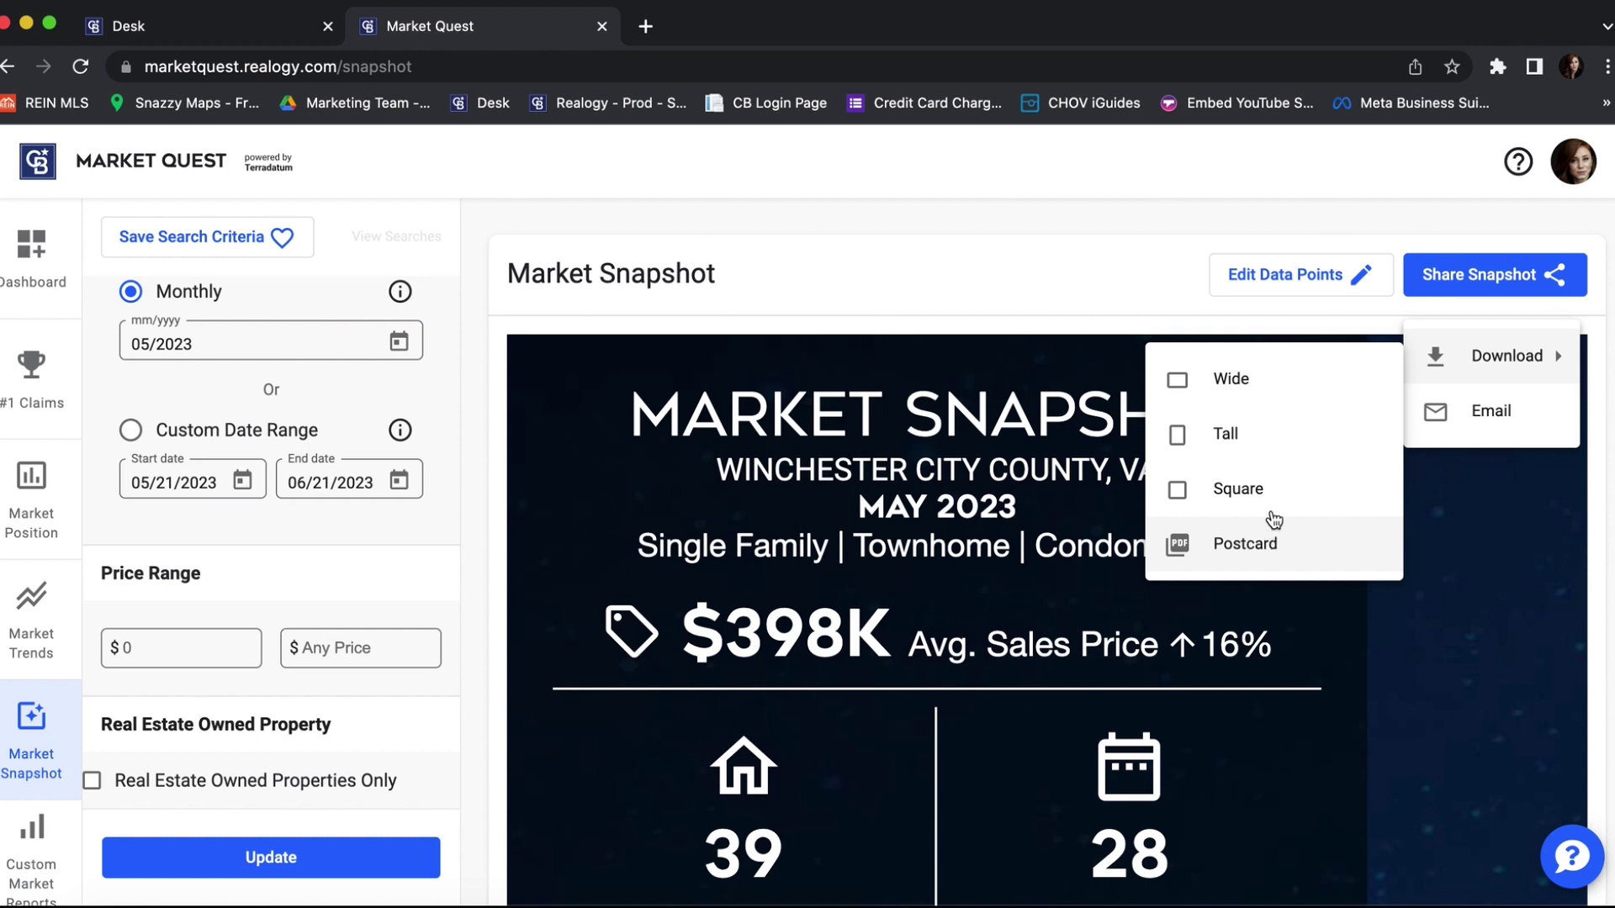
left_click(1258, 380)
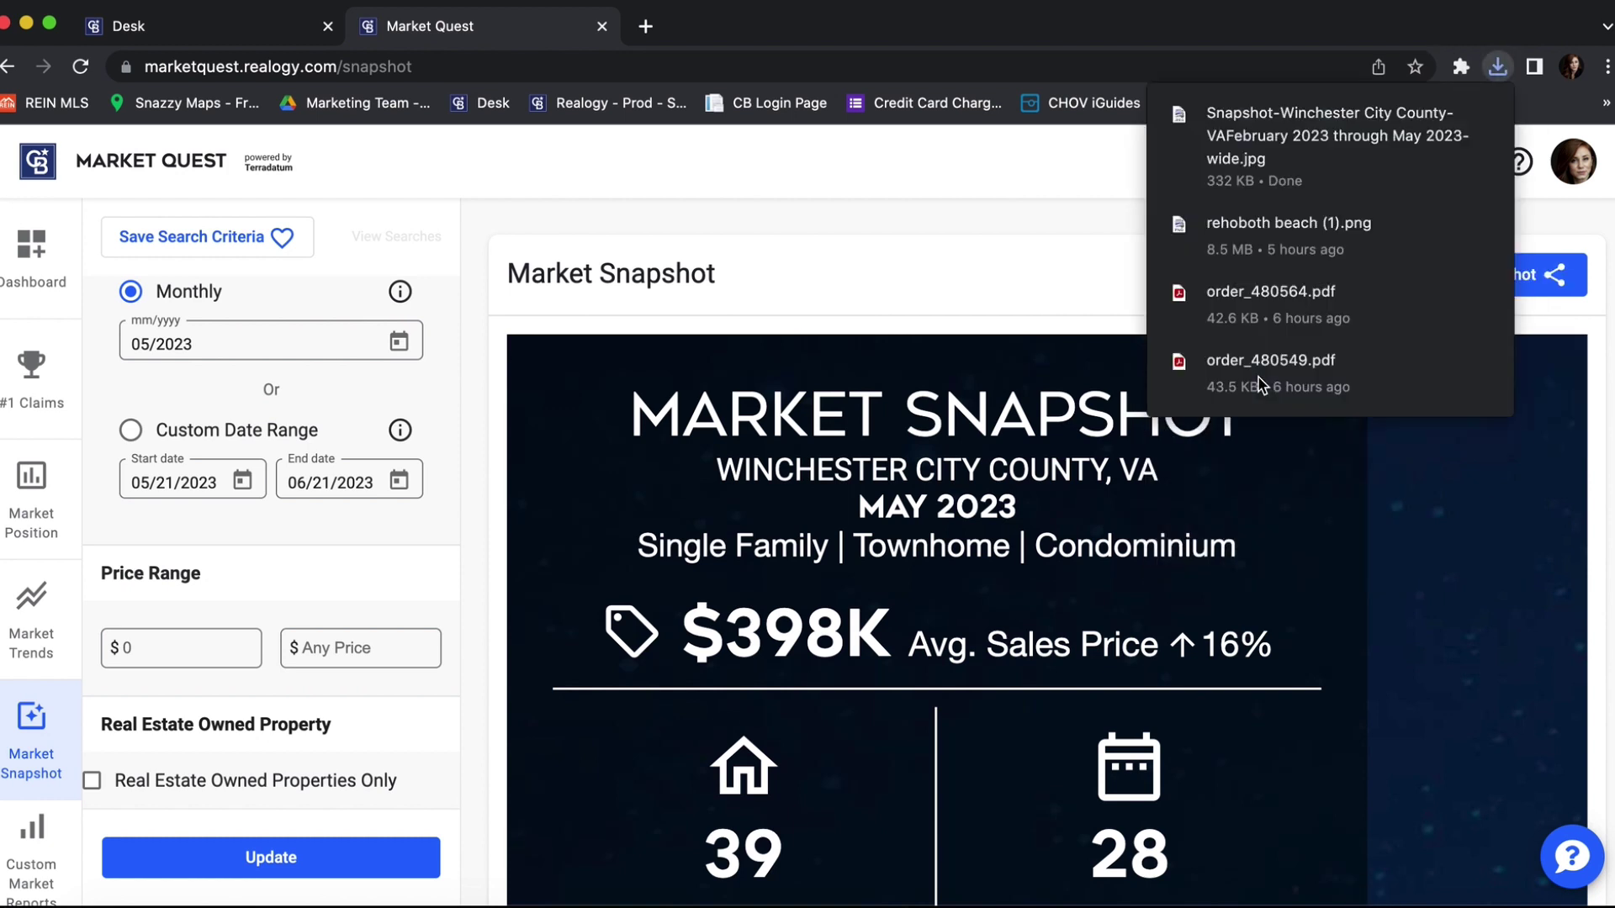
left_click(1316, 151)
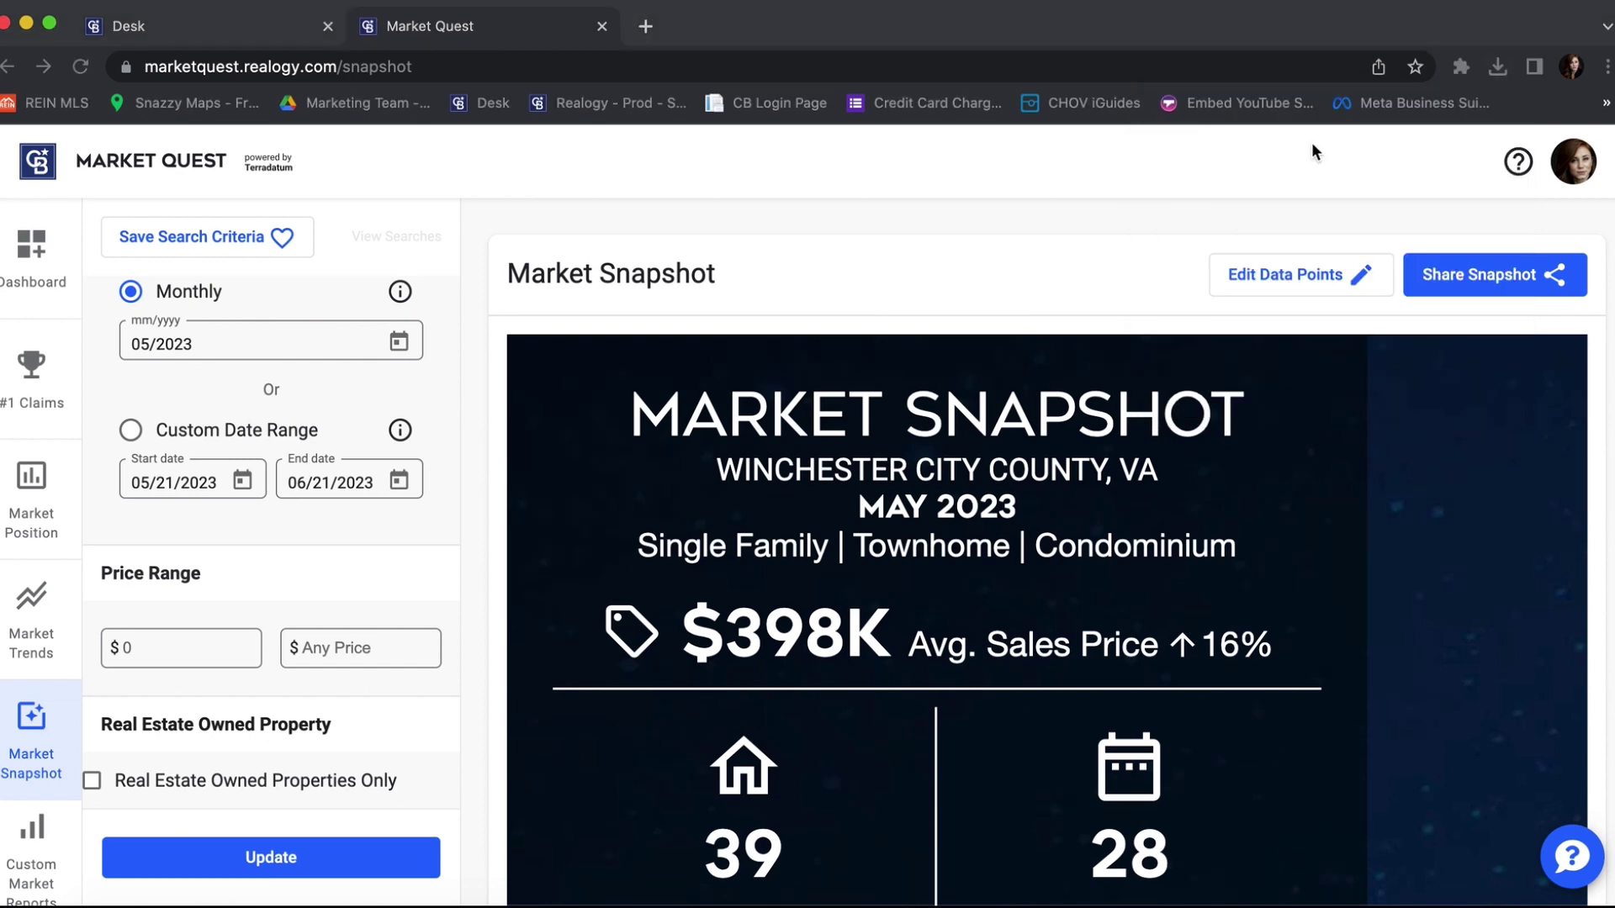